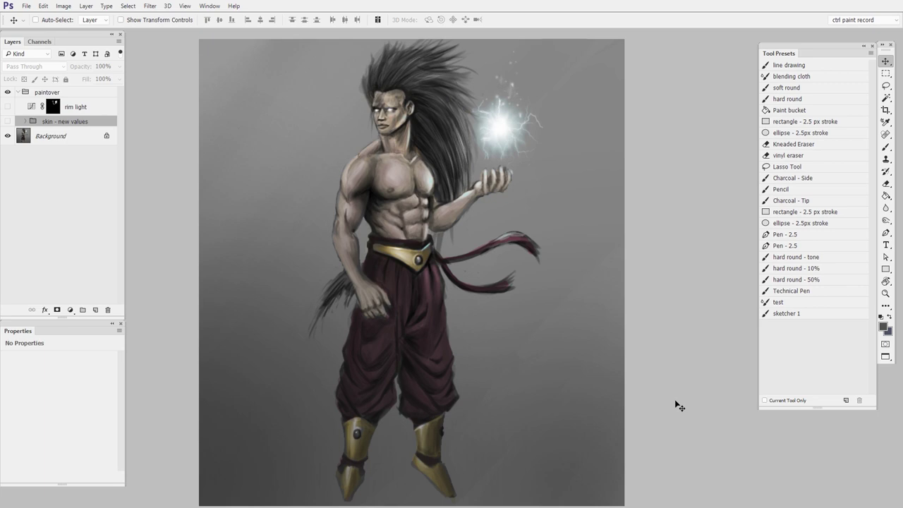
Examine the original warrior painting up close, covering the torso, face, raised hand and glowing energy orb.
key(z)
click(387, 215)
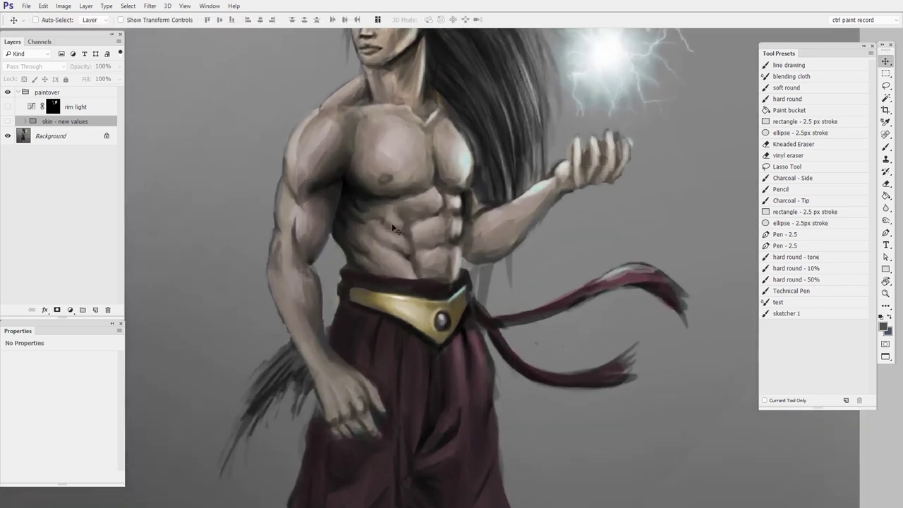
drag(436, 264, 427, 344)
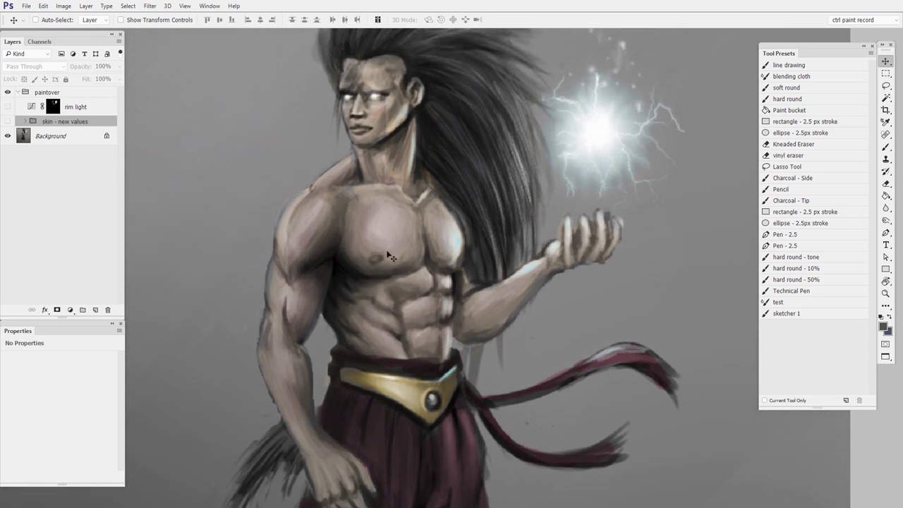
key(z)
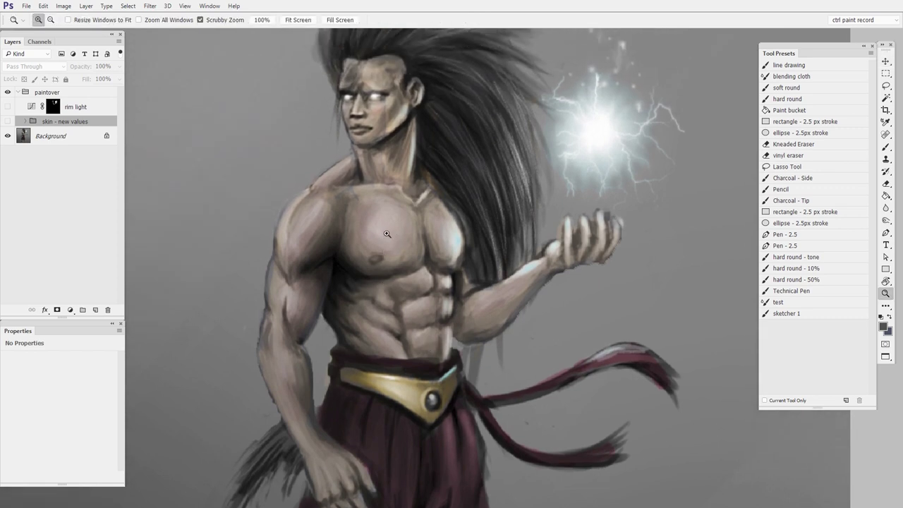
key(v)
drag(367, 244, 304, 270)
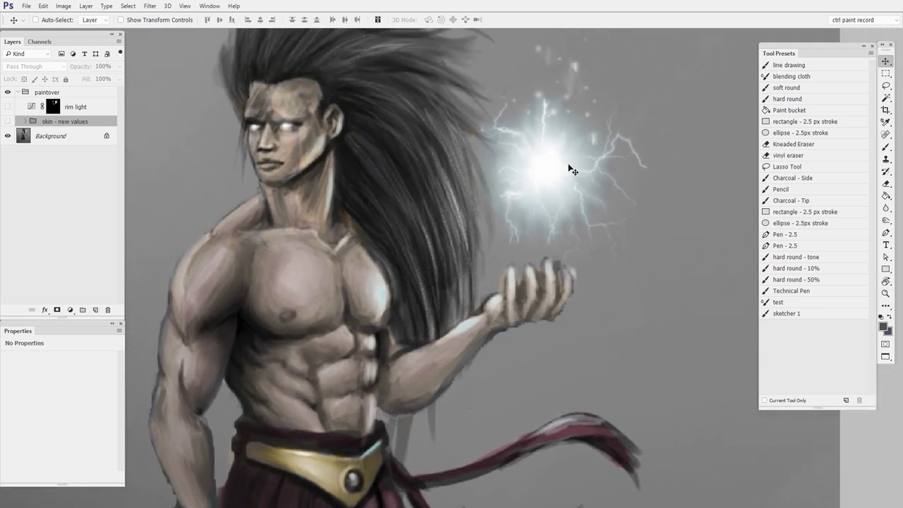
key(z)
drag(583, 164, 528, 198)
drag(565, 287, 520, 263)
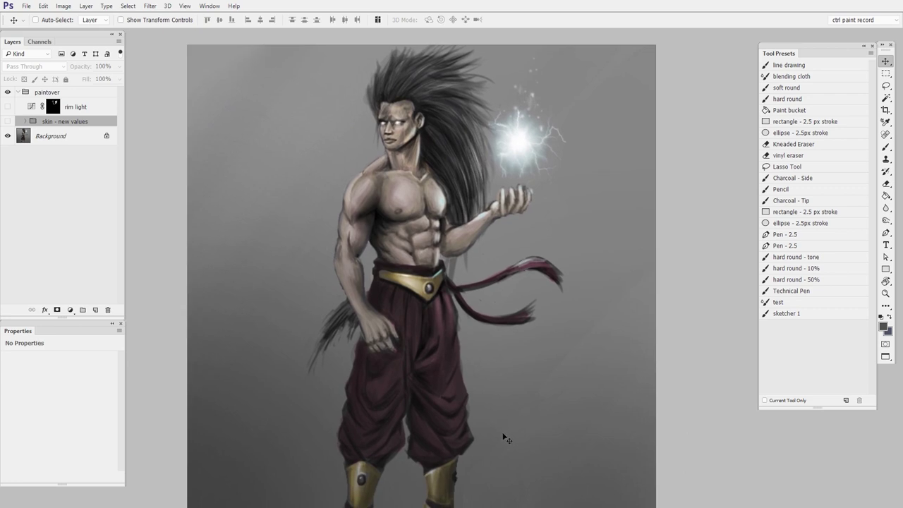
Make the "skin - new values" group and "rim light" layer visible, and compare the paintover with the original.
click(8, 122)
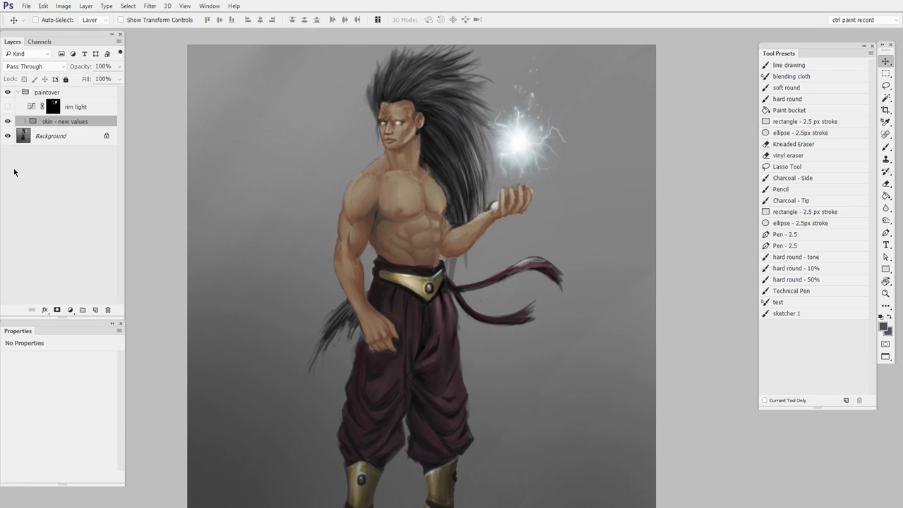
click(8, 107)
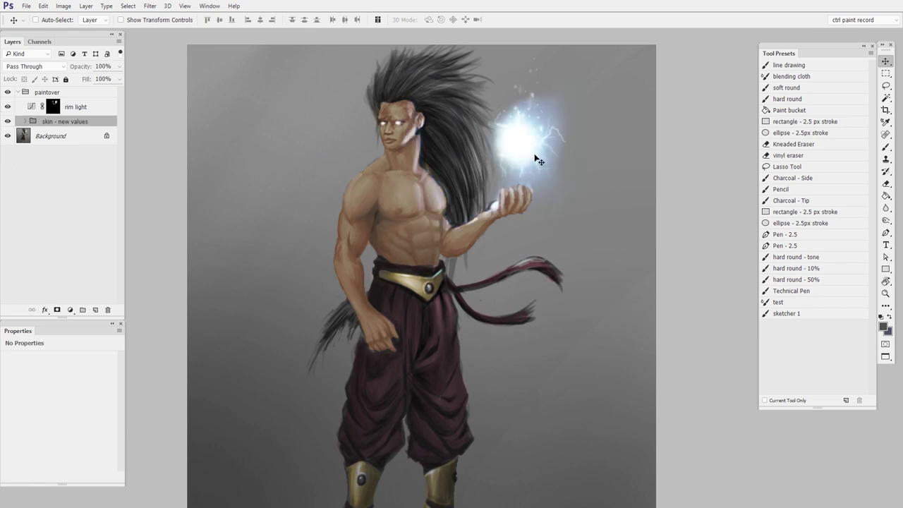
click(9, 93)
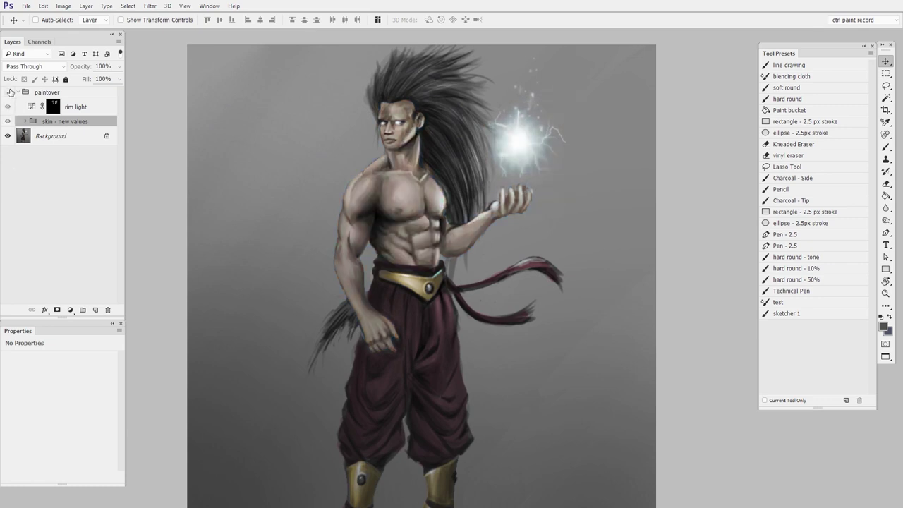
click(8, 92)
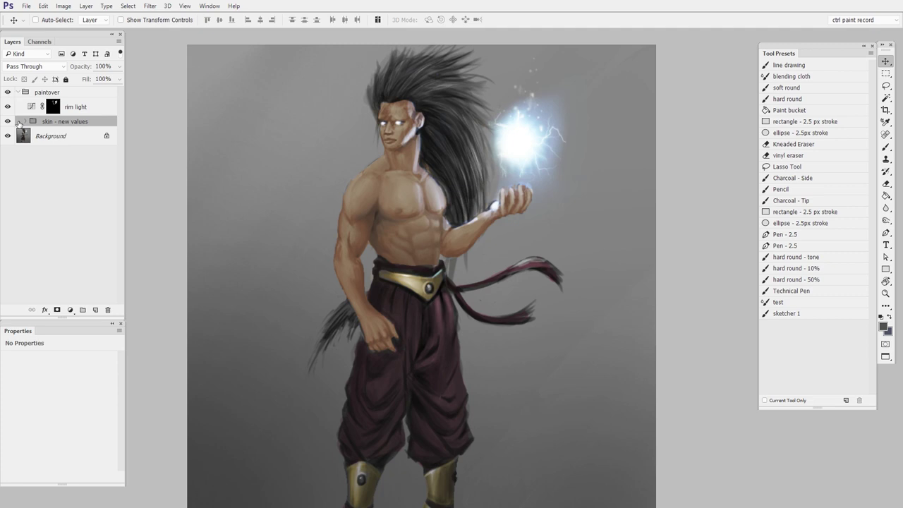
Add a new empty layer above "rim light" in the paintover group.
key(ctrl+space)
drag(423, 214, 484, 312)
key(ctrl+alt+shift+n)
key(ctrl+bracketright)
Sample the repainted chest's light skin tone and the shadow tone beneath the chest in the foreground Color Picker.
key(n)
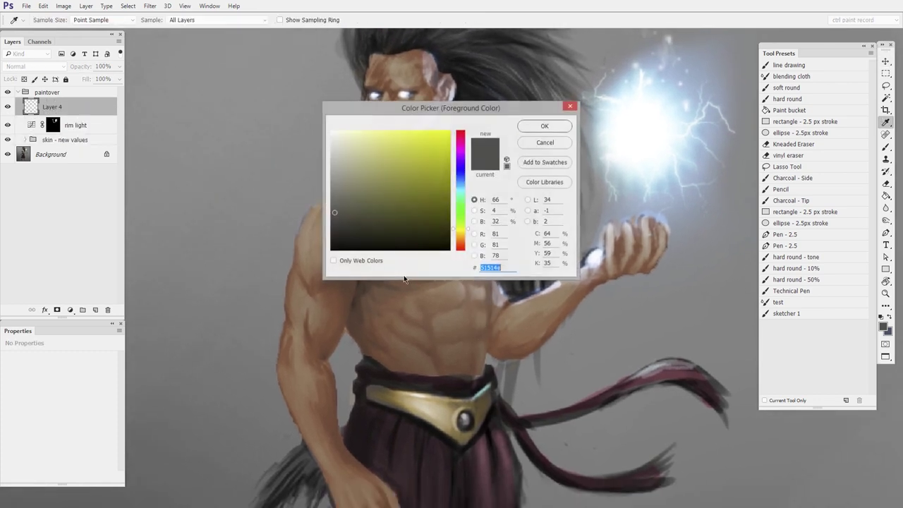
drag(451, 111, 613, 94)
click(425, 233)
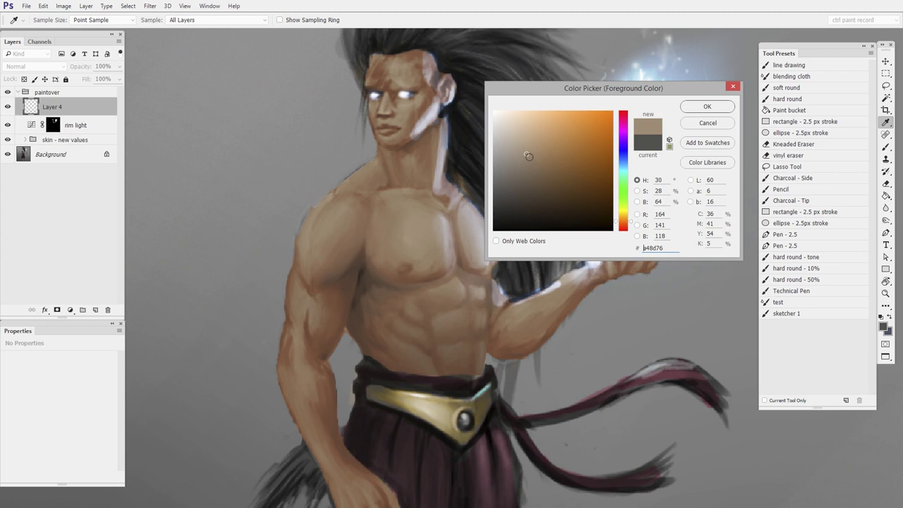
click(389, 283)
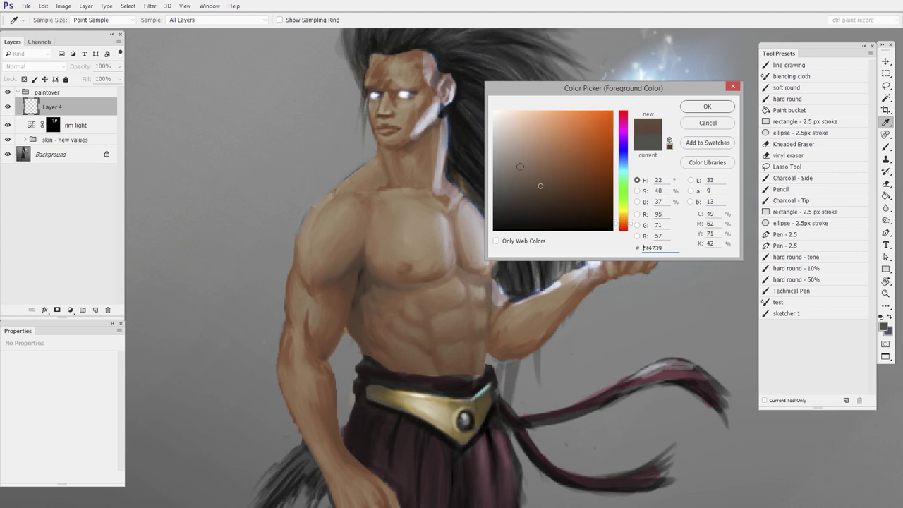
key(Return)
key(v)
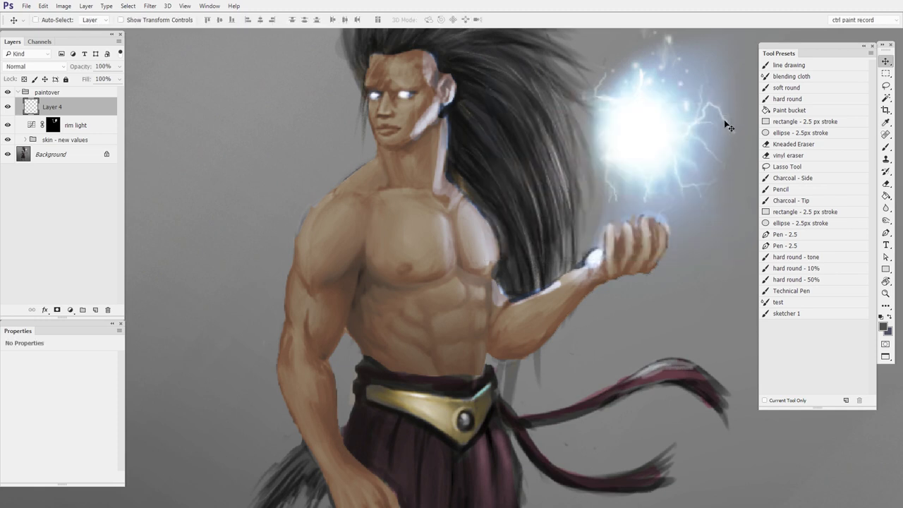
Hide the paintover group, sample the original chest's shadow and light tones for comparison, and show the group again.
click(8, 92)
key(n)
click(371, 283)
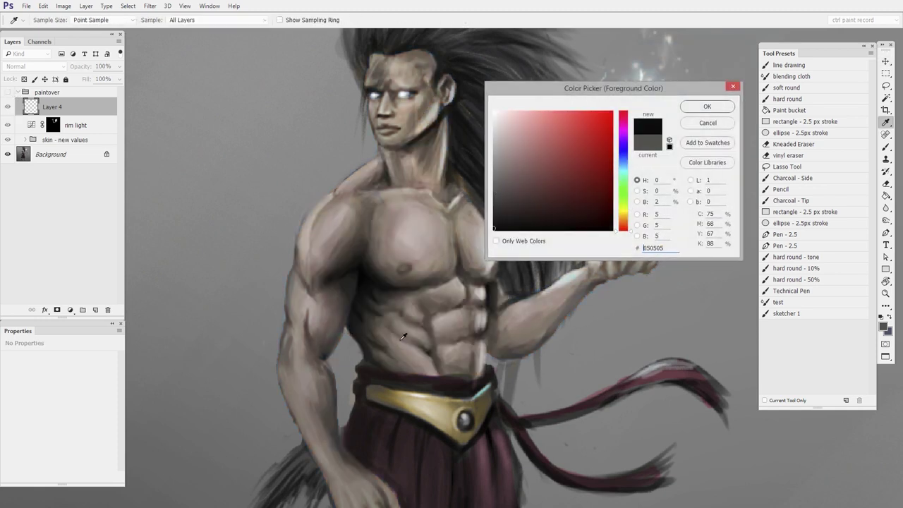
click(412, 234)
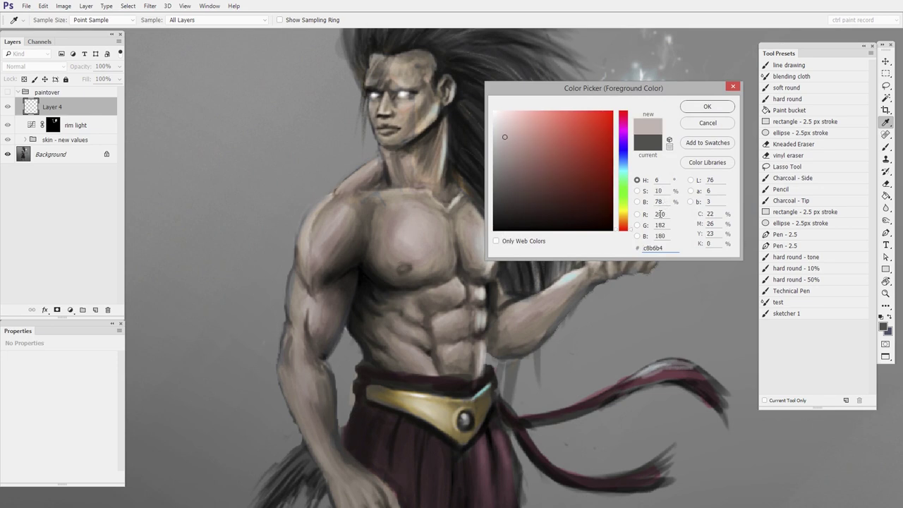
click(702, 126)
key(v)
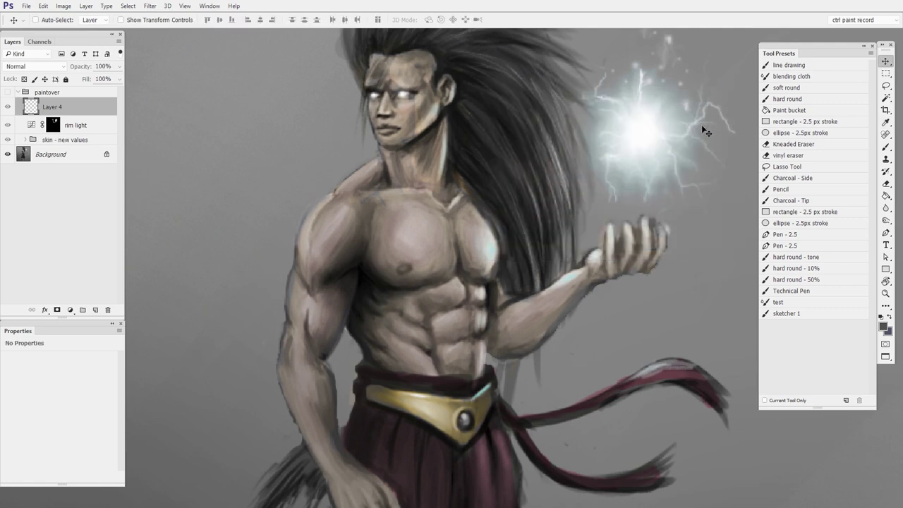
click(8, 92)
Examine the full repainted warrior, including the trousers and the golden boots.
key(z)
alt+click(561, 303)
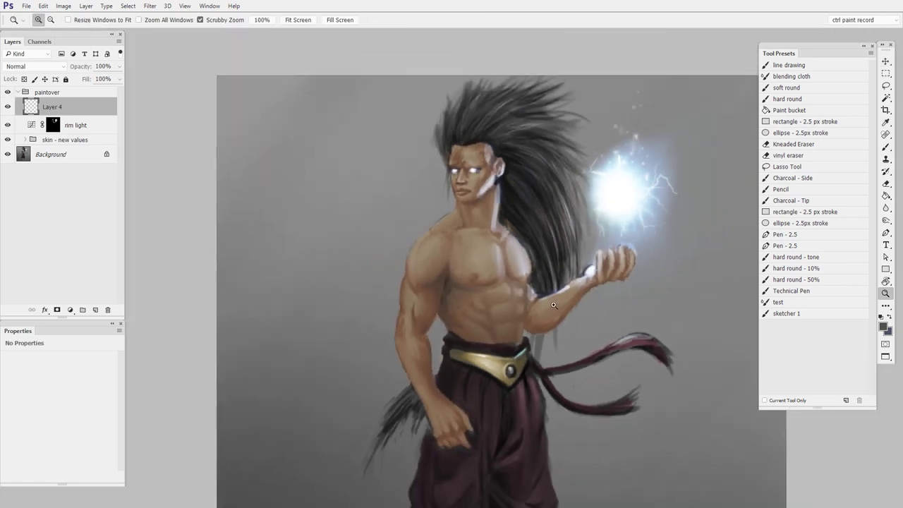
drag(631, 480, 522, 350)
alt+click(584, 421)
key(v)
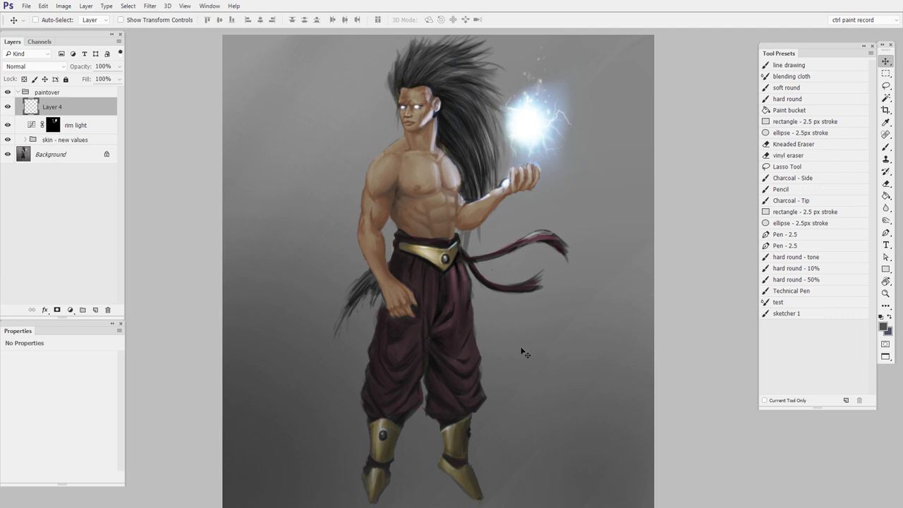
drag(458, 383, 472, 265)
drag(458, 324, 479, 328)
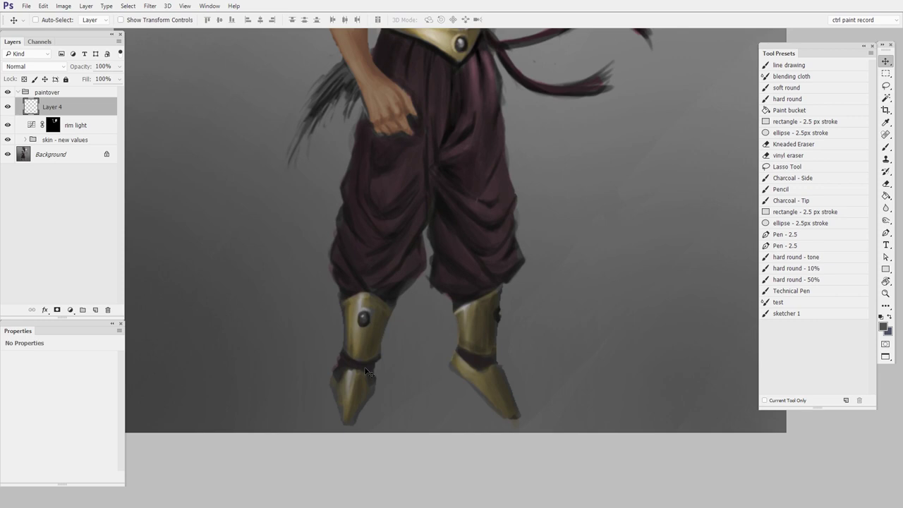
drag(501, 331, 485, 337)
drag(485, 338, 462, 399)
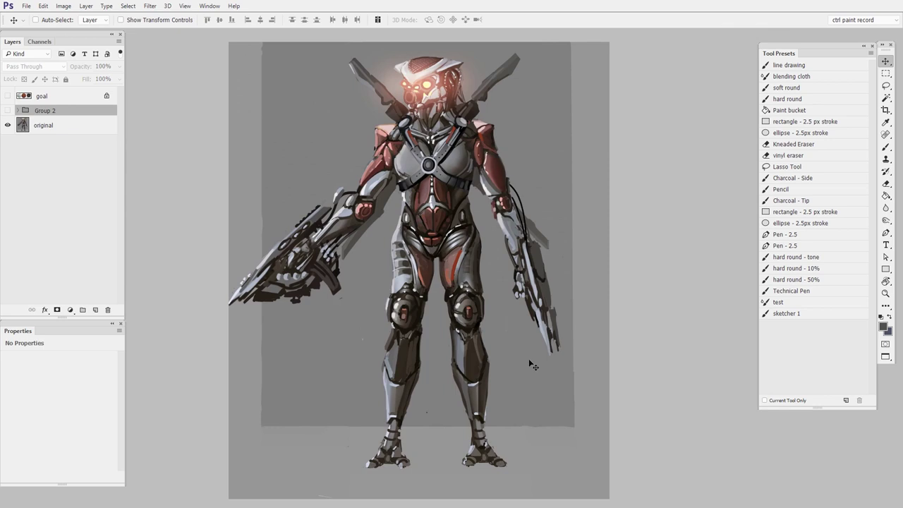
Make the "goal" layer with the three material spheres visible beside the robot character.
drag(469, 293, 498, 284)
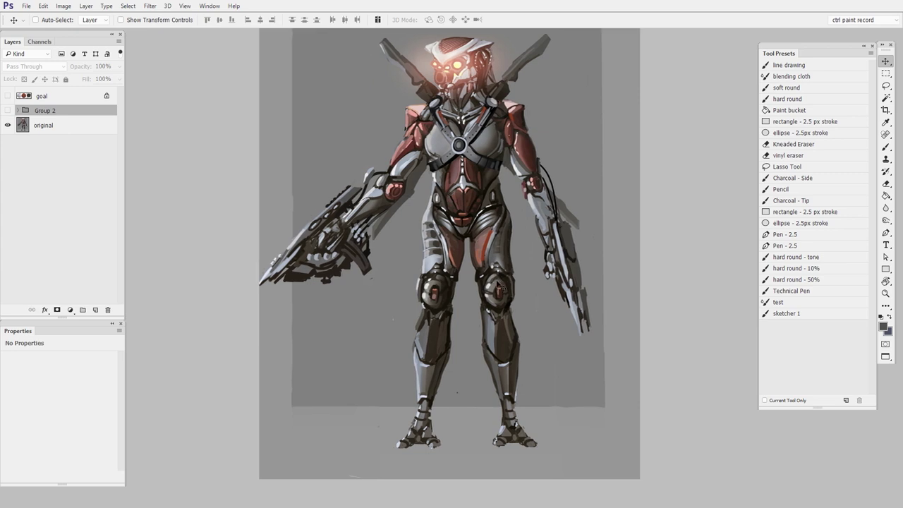
scroll(465, 240, up, 1)
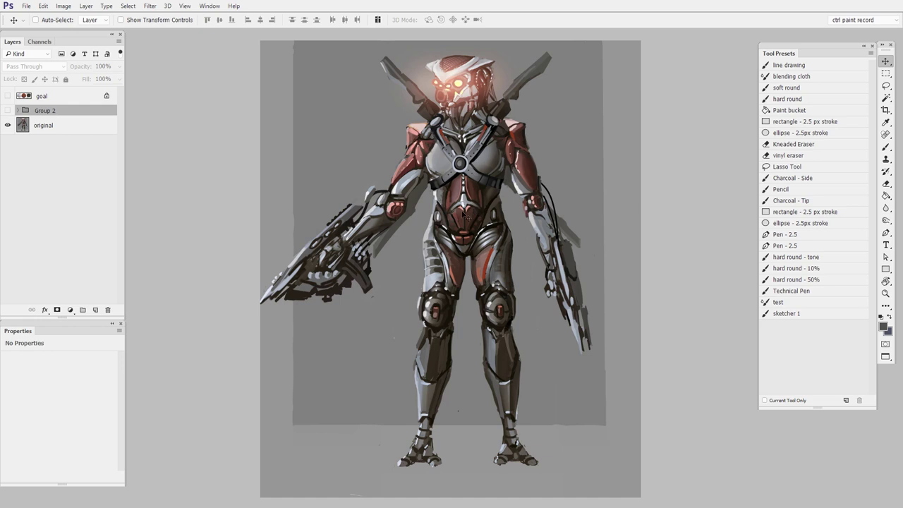
click(8, 95)
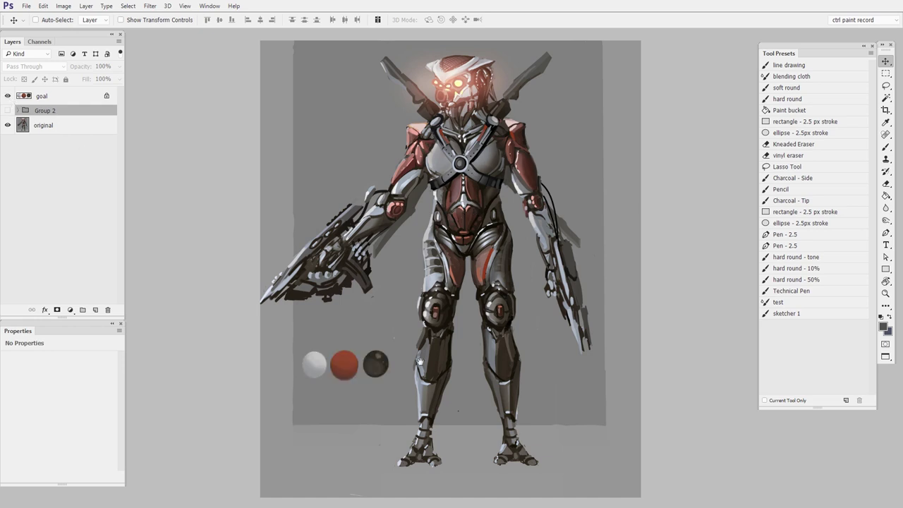
Examine the white, red and black goal spheres against the original robot's armor.
drag(410, 367, 450, 332)
click(450, 331)
key(v)
drag(366, 348, 257, 436)
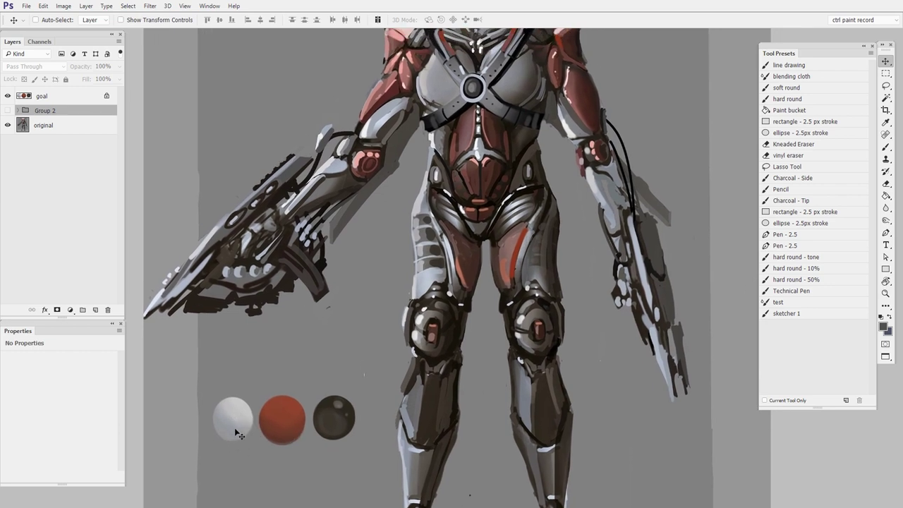
drag(335, 413, 307, 400)
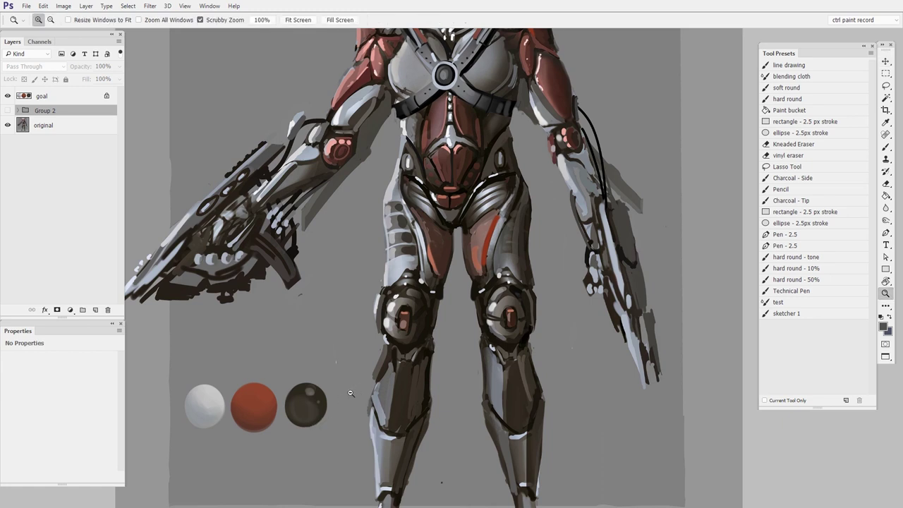
drag(357, 389, 349, 416)
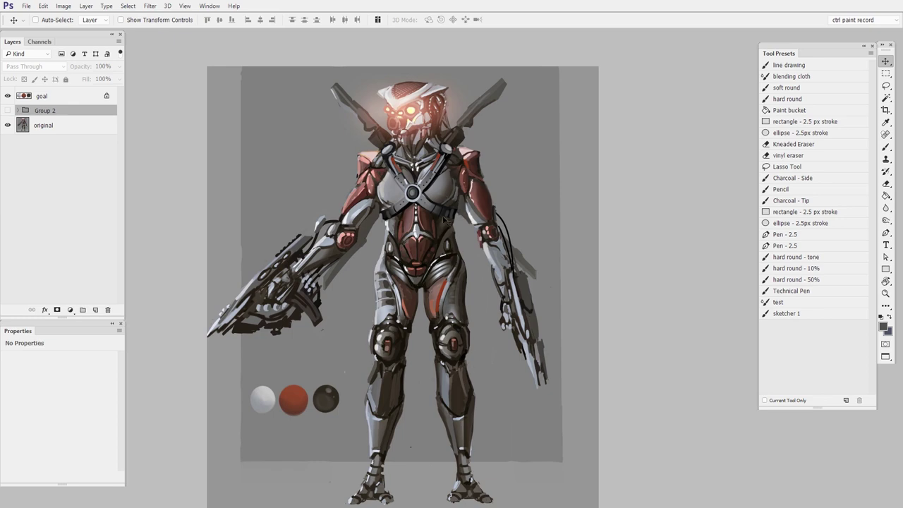
Make the Group 2 paintover visible over the original robot and view the whole figure.
click(8, 110)
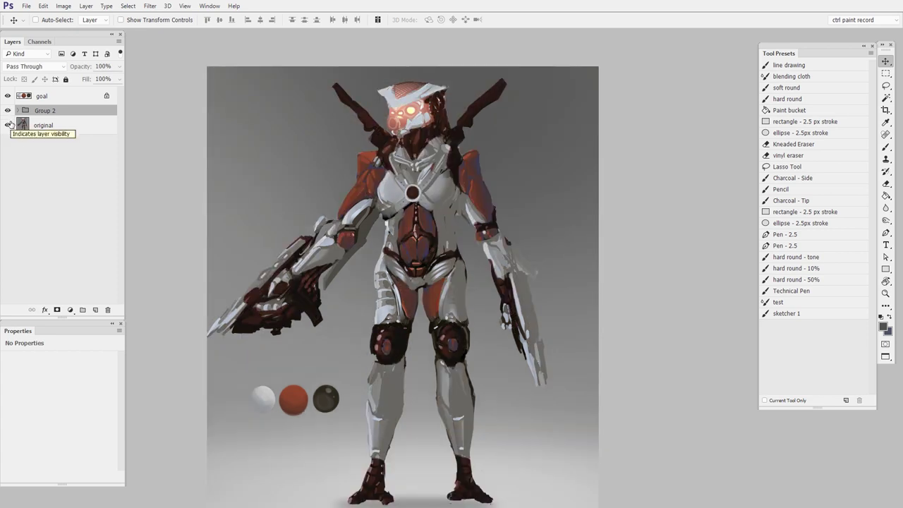
key(ctrl+space)
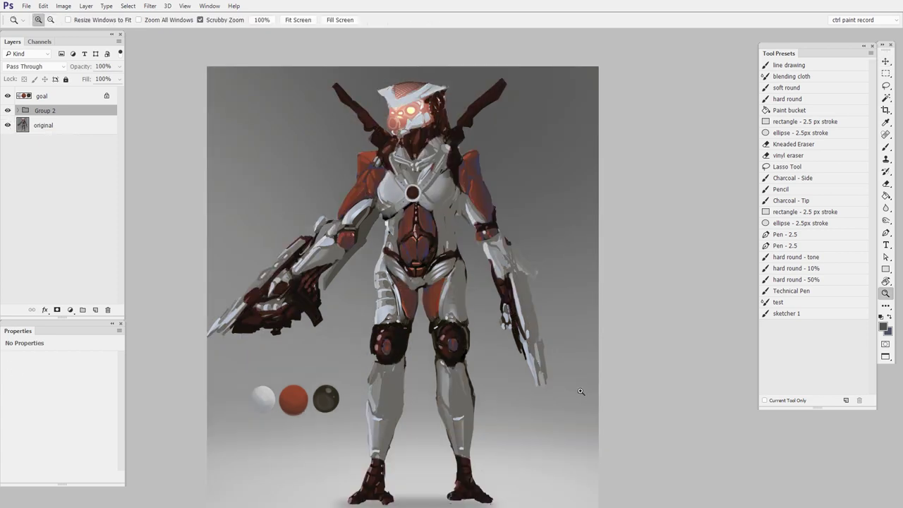
drag(584, 393, 551, 448)
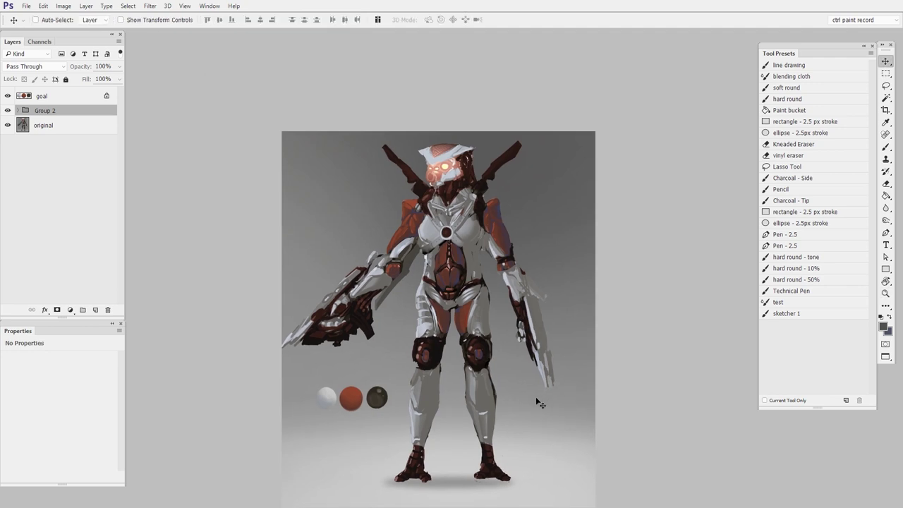
Examine the repainted robot's materials and compare them with the original by toggling the visibility of Group 2.
key(ctrl+space)
drag(506, 414, 556, 400)
key(space)
drag(447, 398, 444, 359)
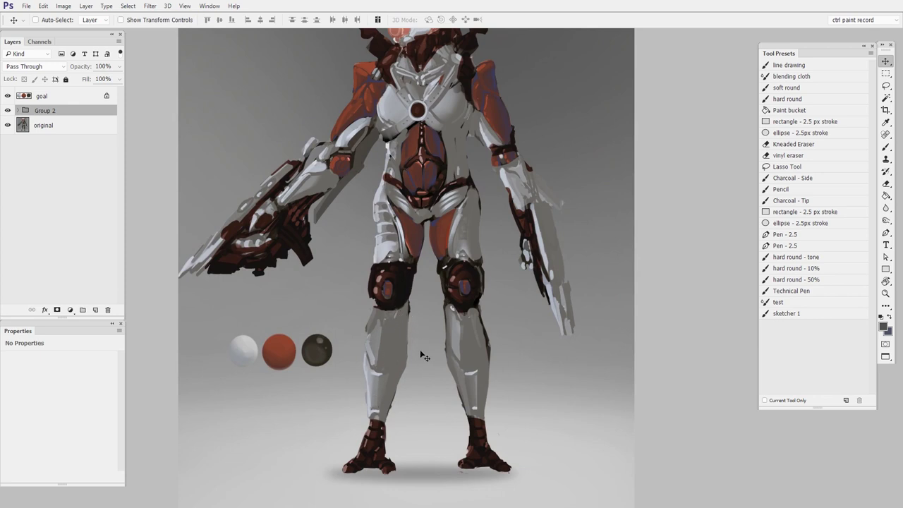
scroll(422, 358, up, 3)
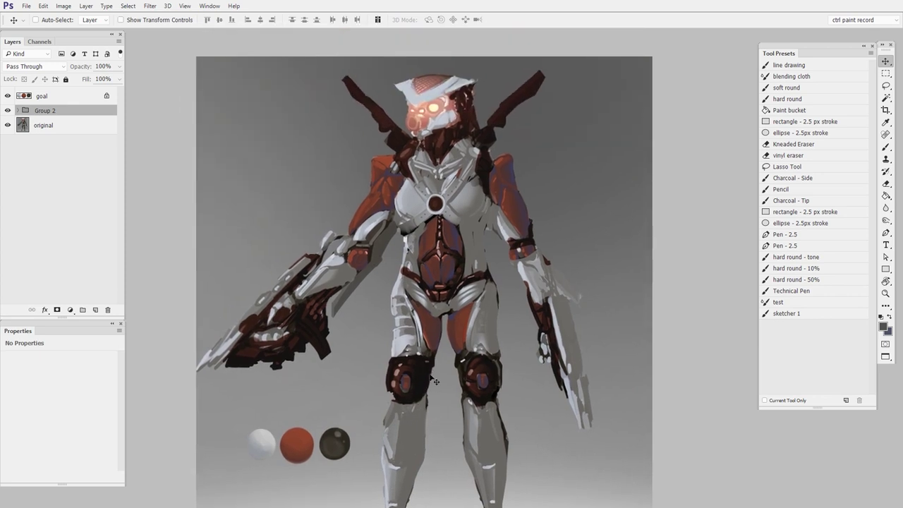
click(441, 276)
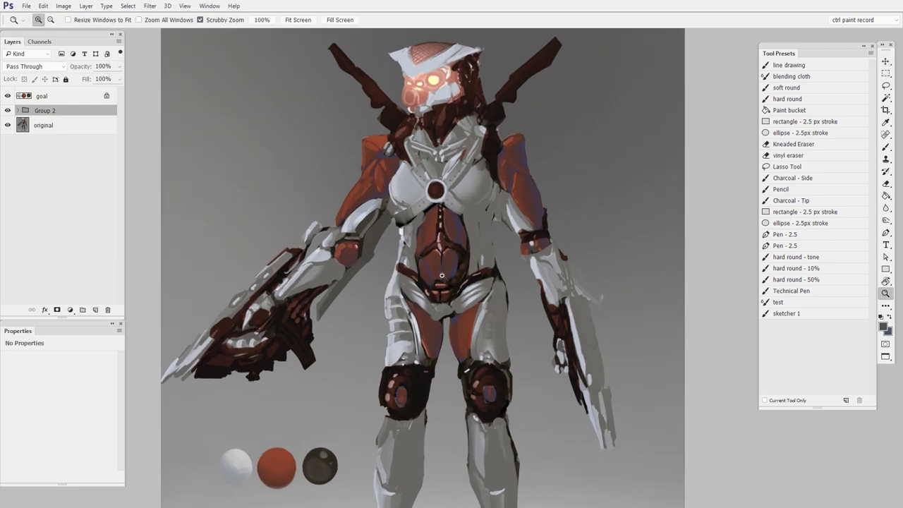
drag(464, 298, 424, 302)
drag(450, 399, 433, 343)
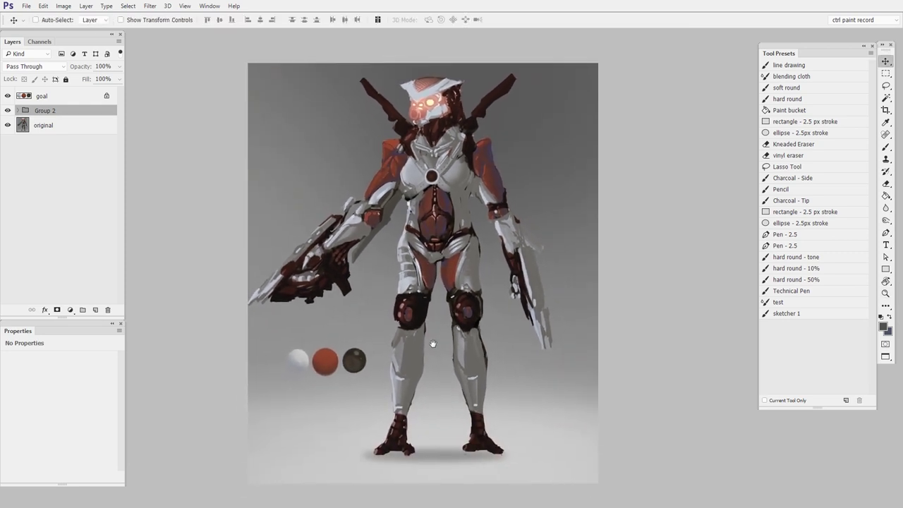
click(9, 111)
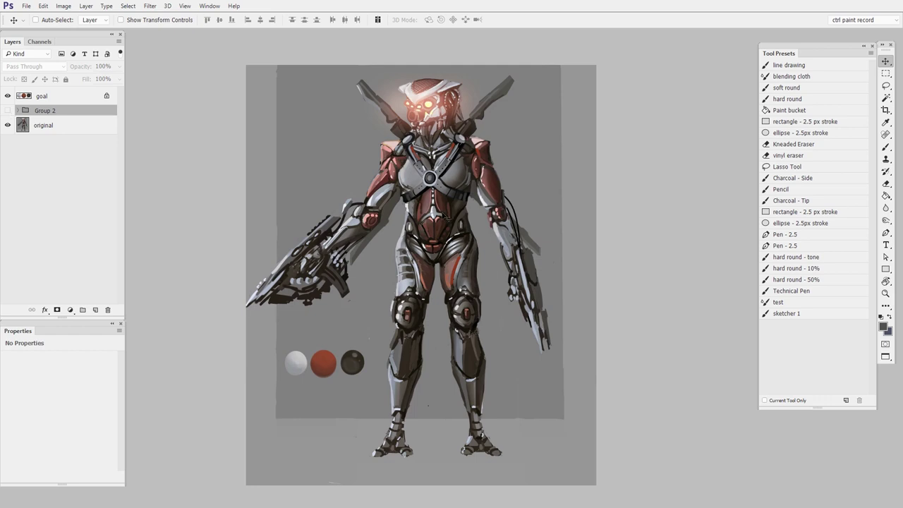
click(8, 111)
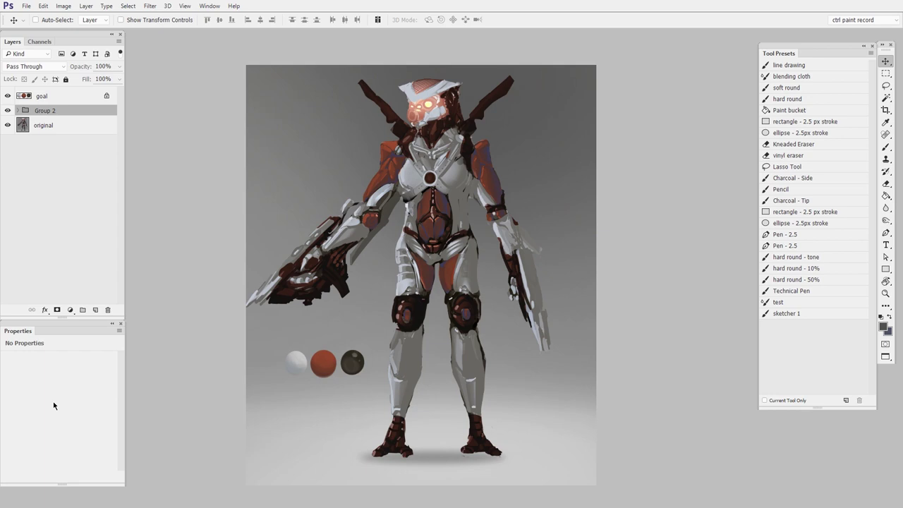
Hide and reshow Group 2 once more to compare the whole robot paintover with the original.
click(8, 111)
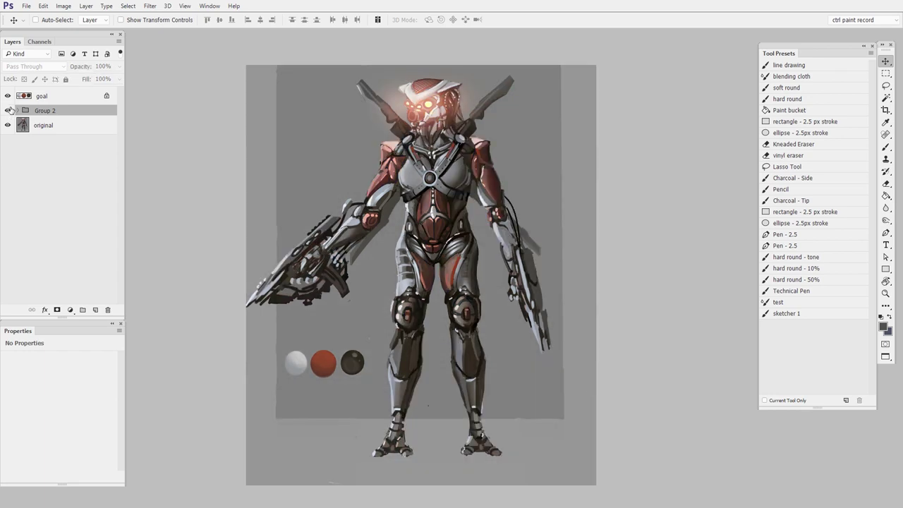
click(8, 111)
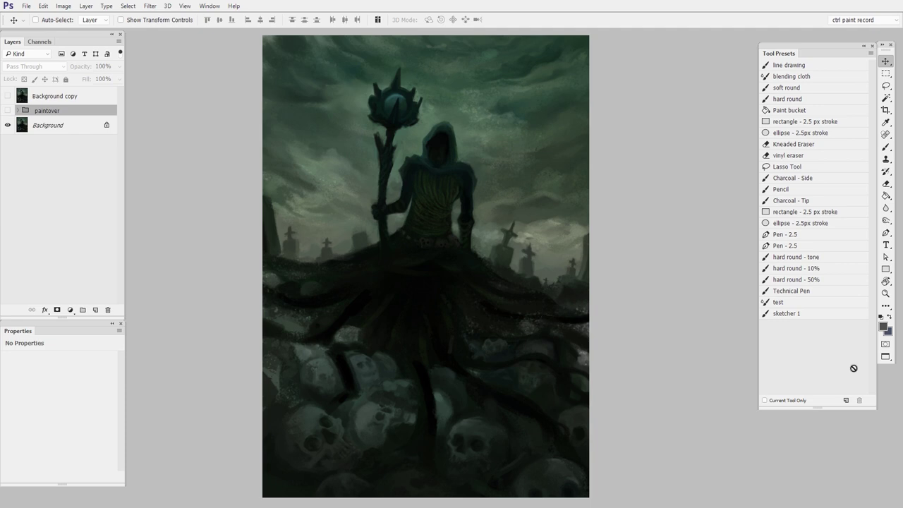
Make the "paintover" group visible on the hooded figure and compare the staff's orb and the hood with the original.
click(9, 110)
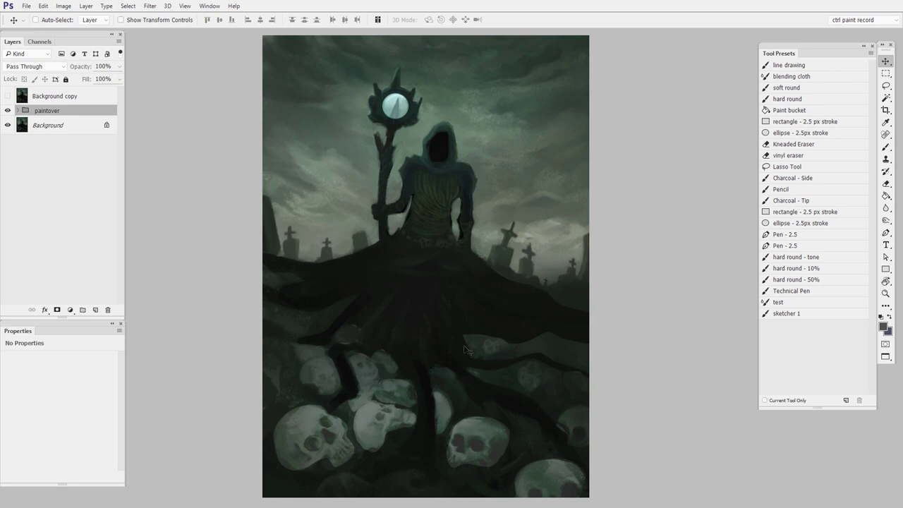
key(ctrl+space)
drag(435, 144, 463, 158)
drag(464, 158, 495, 232)
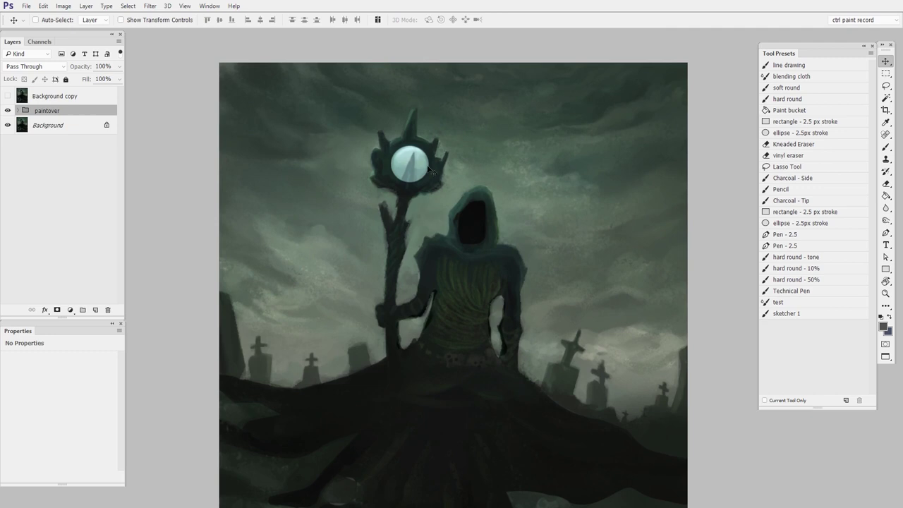
click(8, 110)
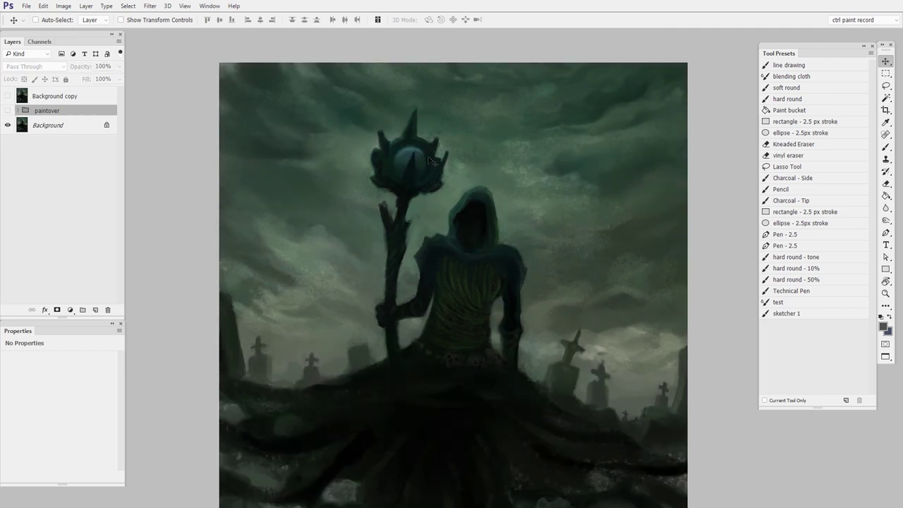
click(8, 111)
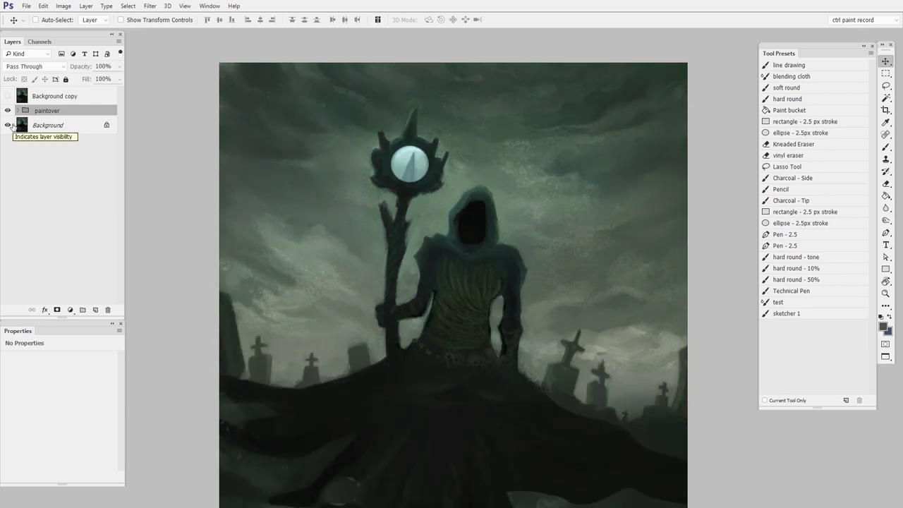
Examine the paintover's dark cloak against the graveyard, the cloudy sky and the skulls in the foreground.
scroll(500, 395, down, 3)
scroll(500, 395, right, 1)
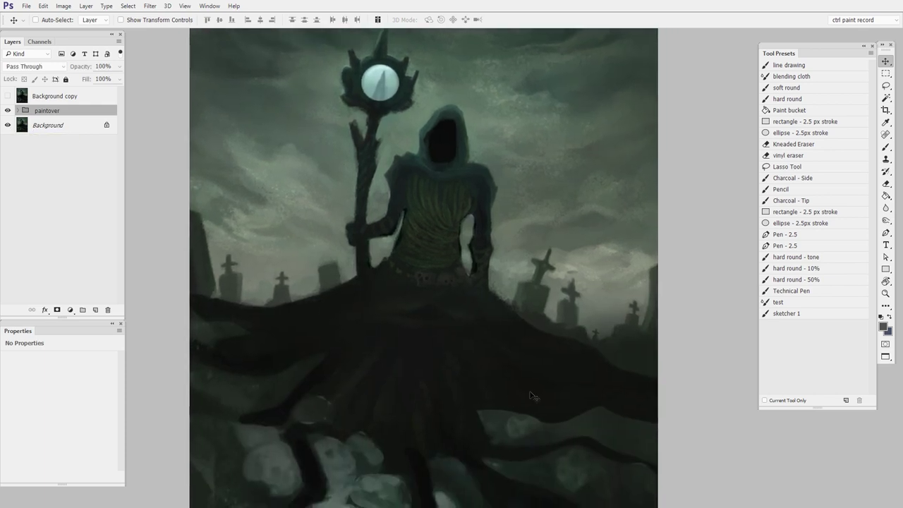
drag(530, 392, 640, 411)
drag(453, 302, 477, 299)
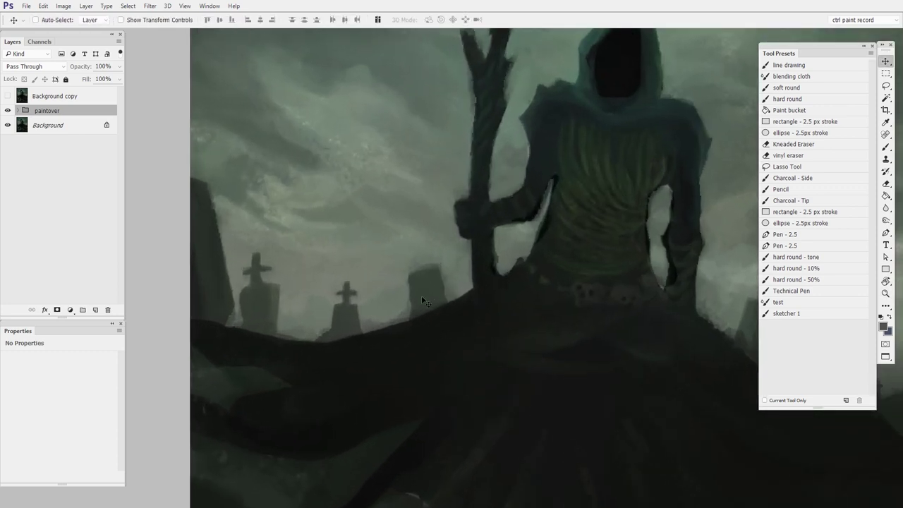
drag(425, 369, 384, 373)
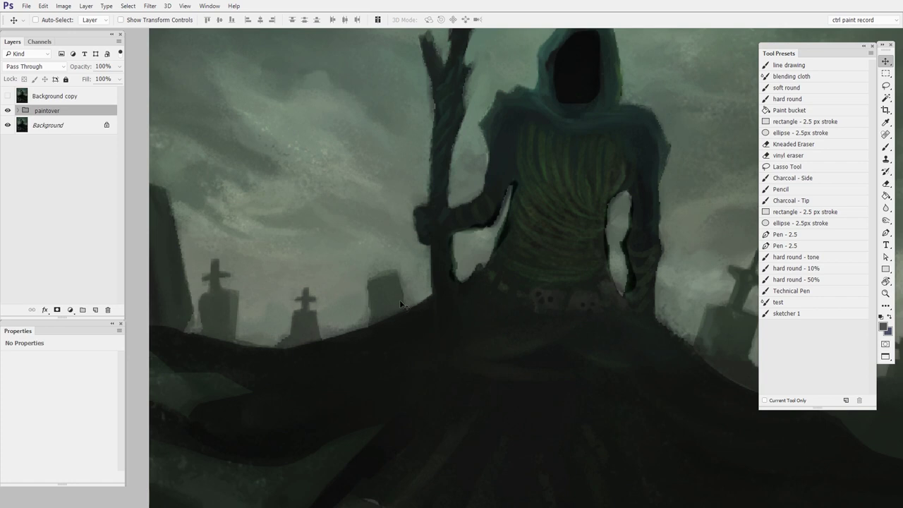
drag(473, 334, 456, 352)
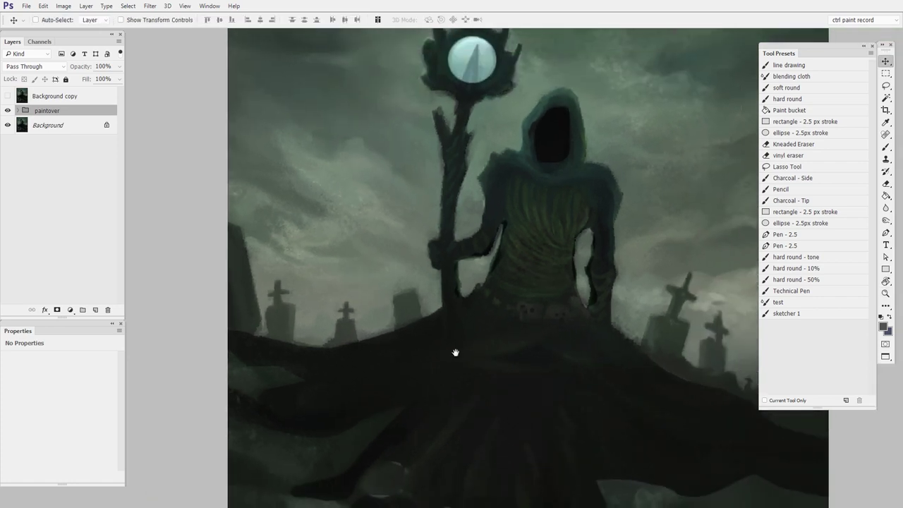
drag(536, 357, 334, 343)
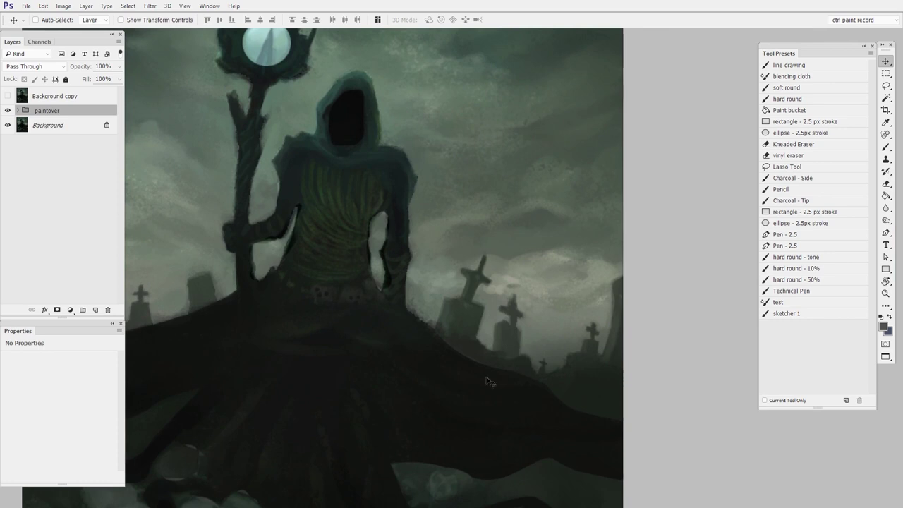
scroll(474, 383, down, 2)
drag(475, 384, 461, 315)
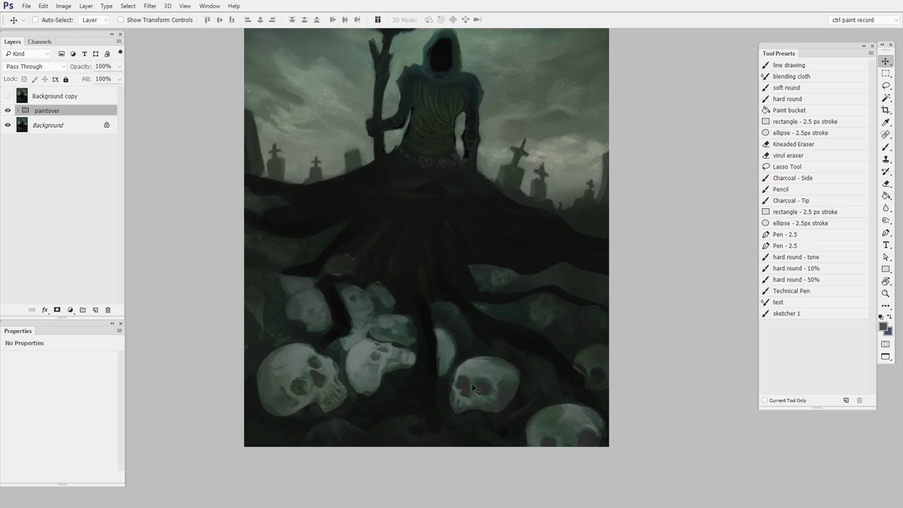
Compare the skulls and the complete hooded figure with the original by toggling the "paintover" group's visibility.
click(8, 111)
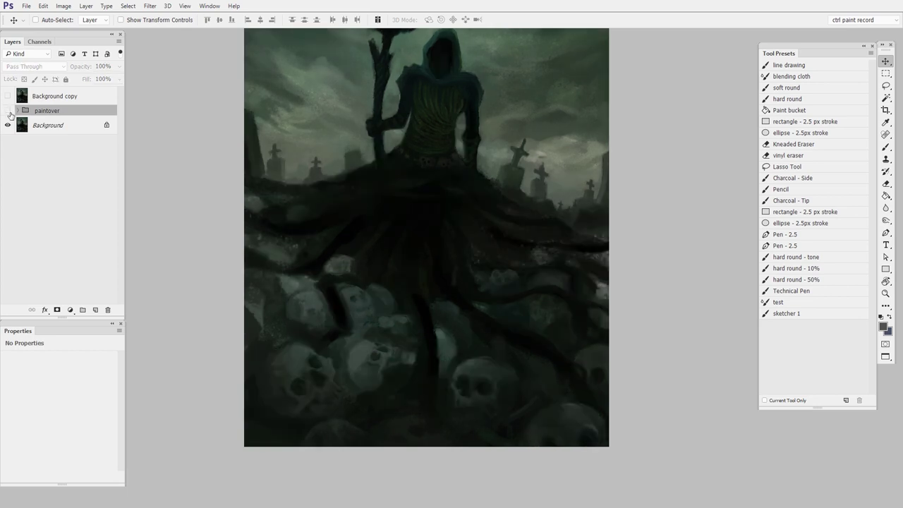
click(8, 111)
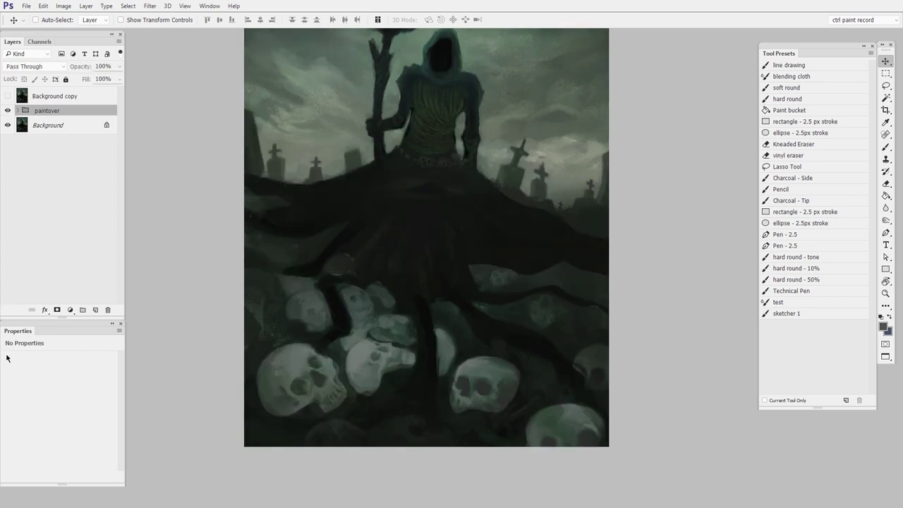
drag(572, 274, 565, 308)
drag(599, 336, 563, 375)
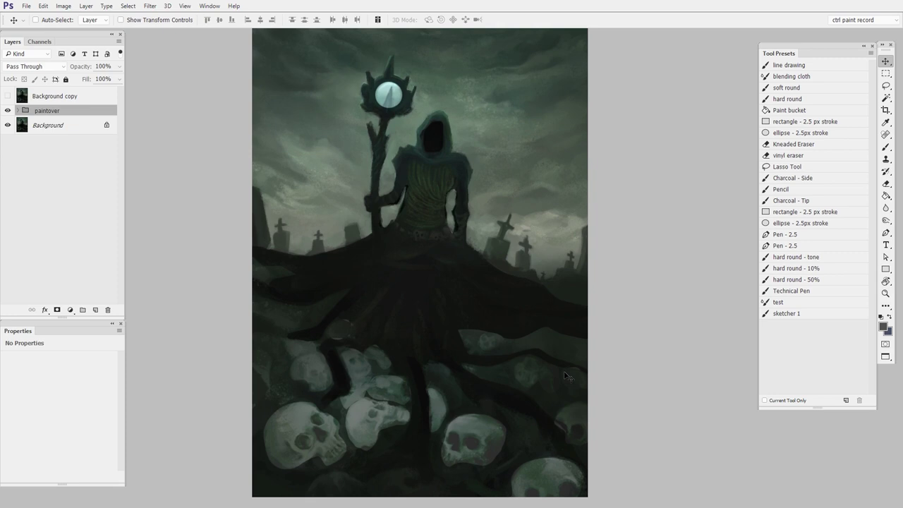
click(8, 111)
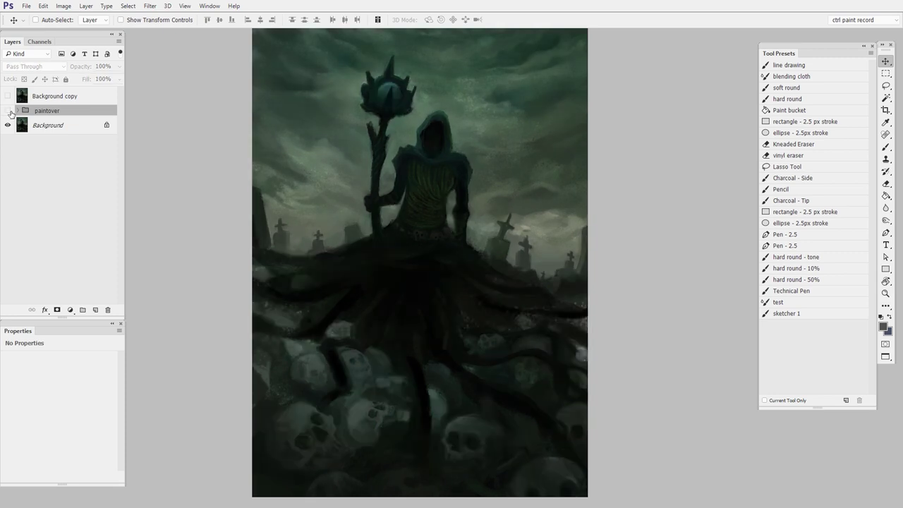
click(9, 110)
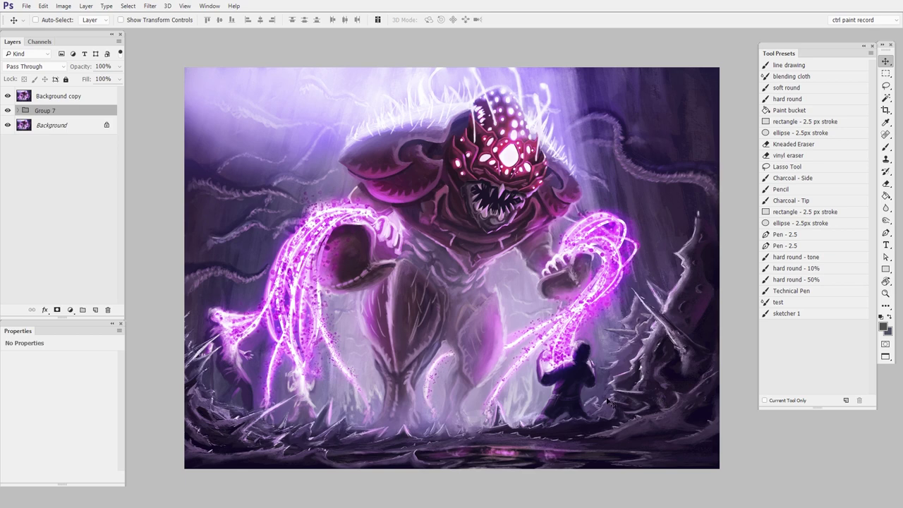
View the original purple monster painting and hide the "Background copy" layer to reveal the Group 7 paintover.
drag(641, 346, 612, 335)
key(z)
drag(588, 358, 598, 361)
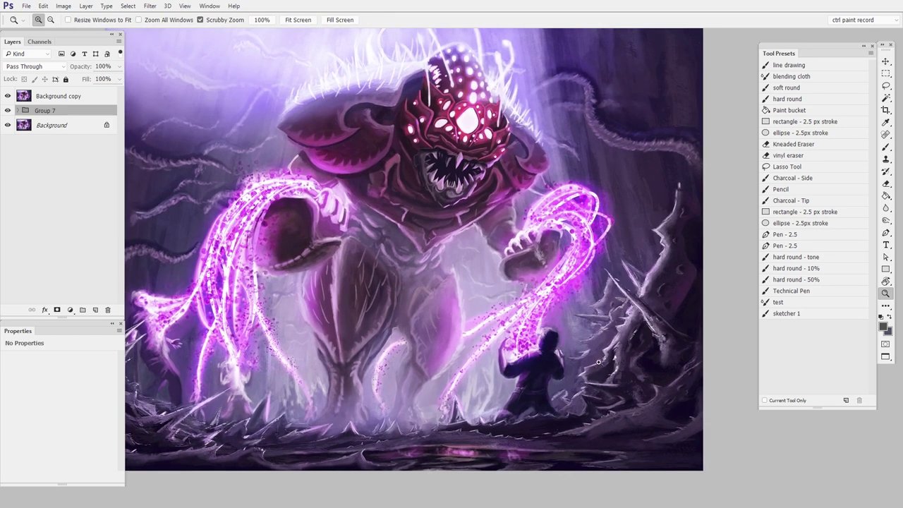
key(v)
drag(550, 383, 576, 393)
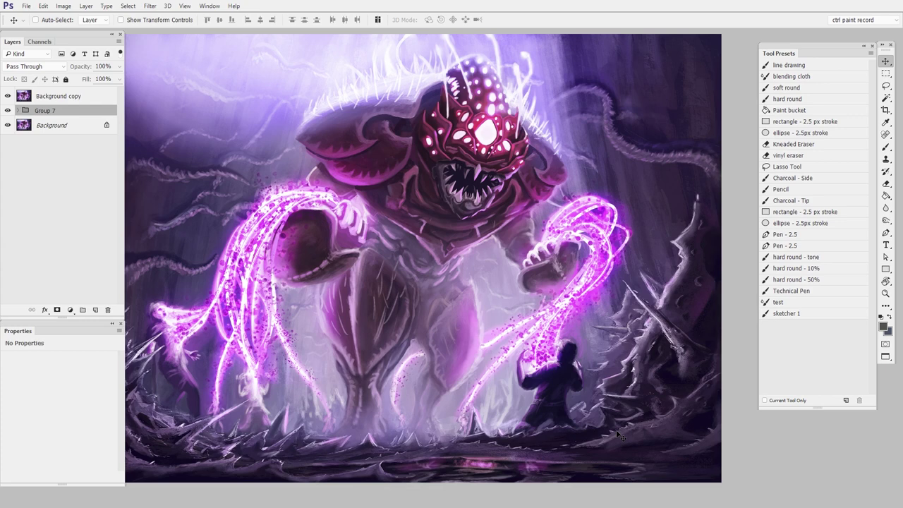
click(8, 96)
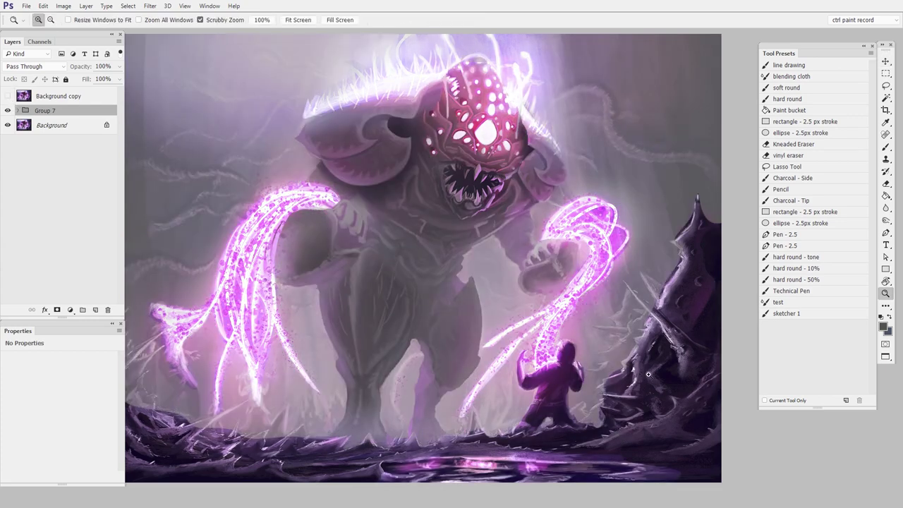
drag(647, 393, 610, 385)
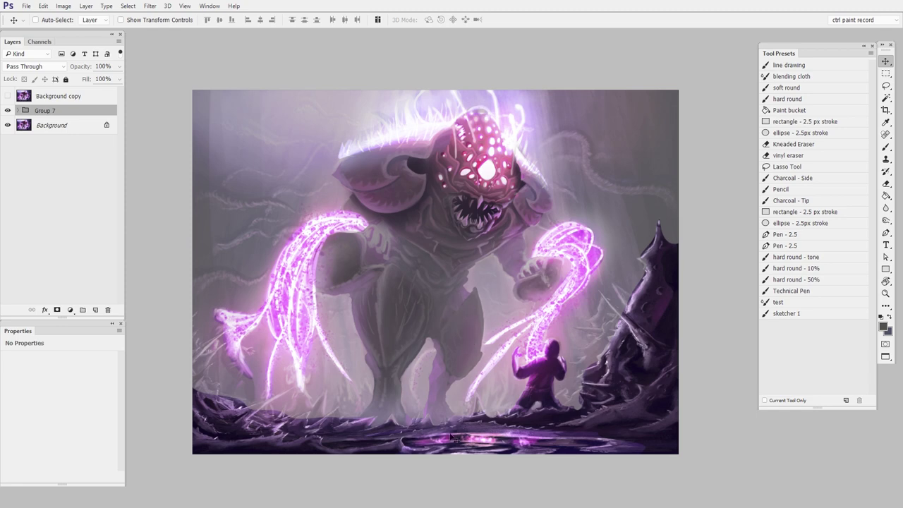
Compare the monster's legs and the dark foreground ground with the original by hiding and reshowing Group 7.
key(ctrl+space)
ctrl+click(450, 347)
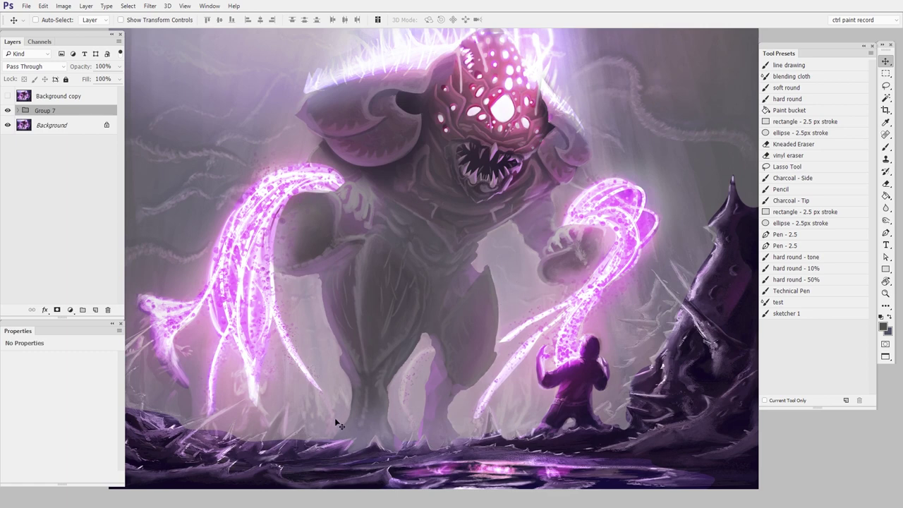
click(8, 110)
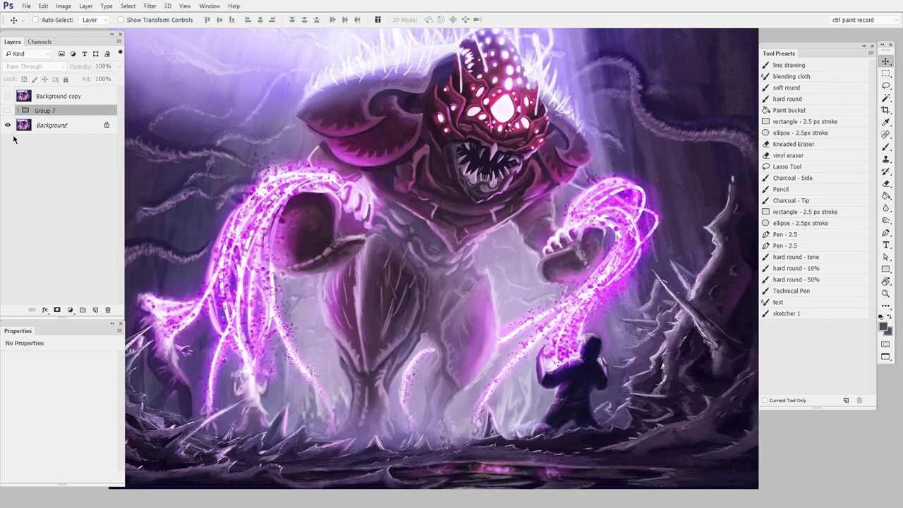
drag(521, 411, 532, 405)
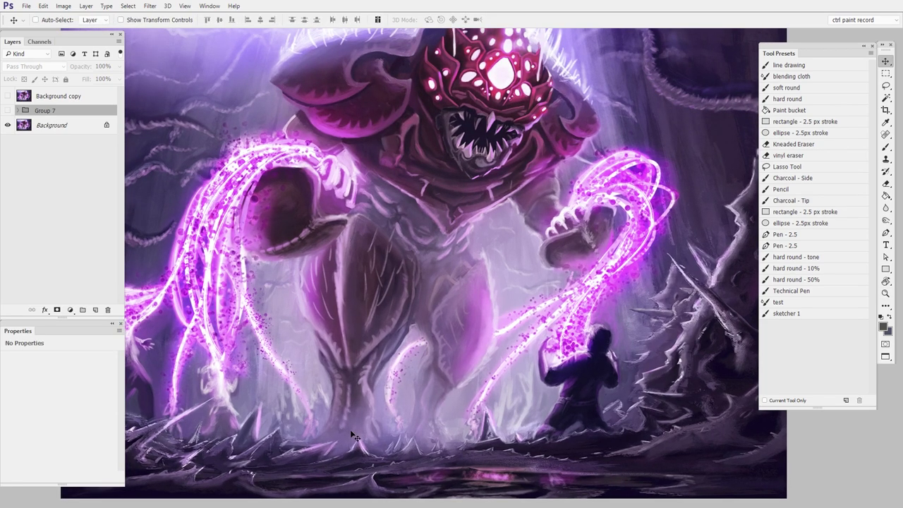
click(8, 110)
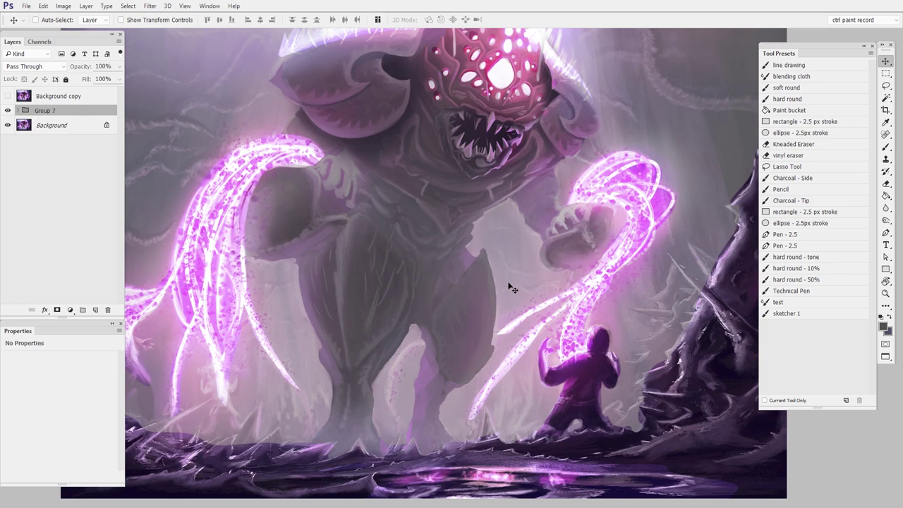
Examine the repainted monster's head and body, and compare the whole scene with the original by toggling Group 7.
key(z)
alt+click(554, 403)
key(v)
drag(555, 403, 535, 410)
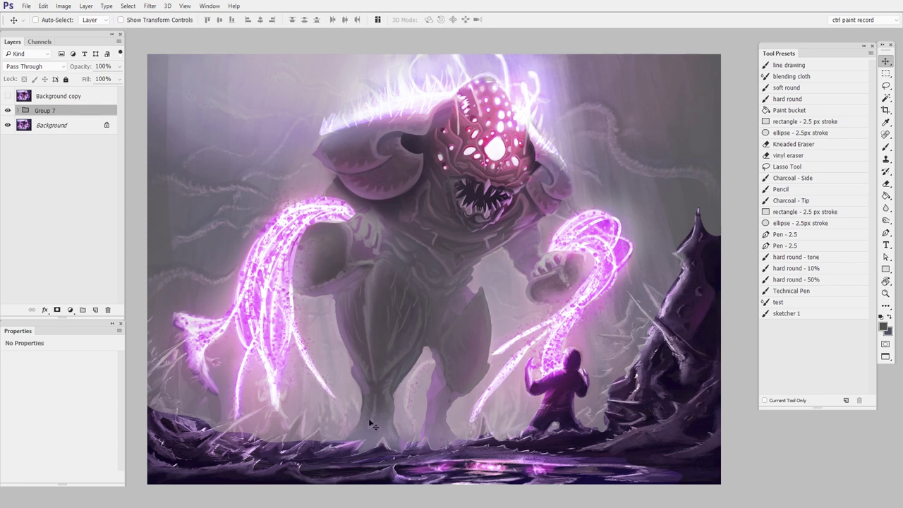
drag(524, 213, 517, 261)
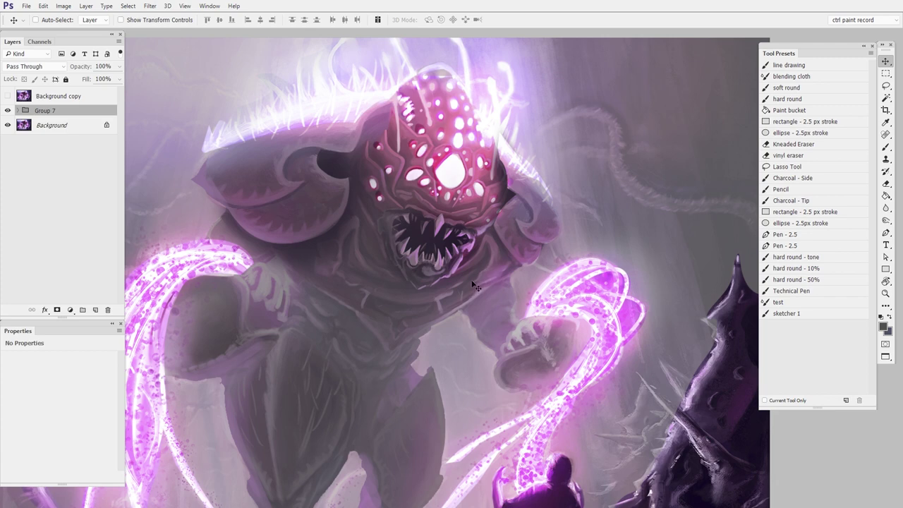
drag(510, 391, 480, 395)
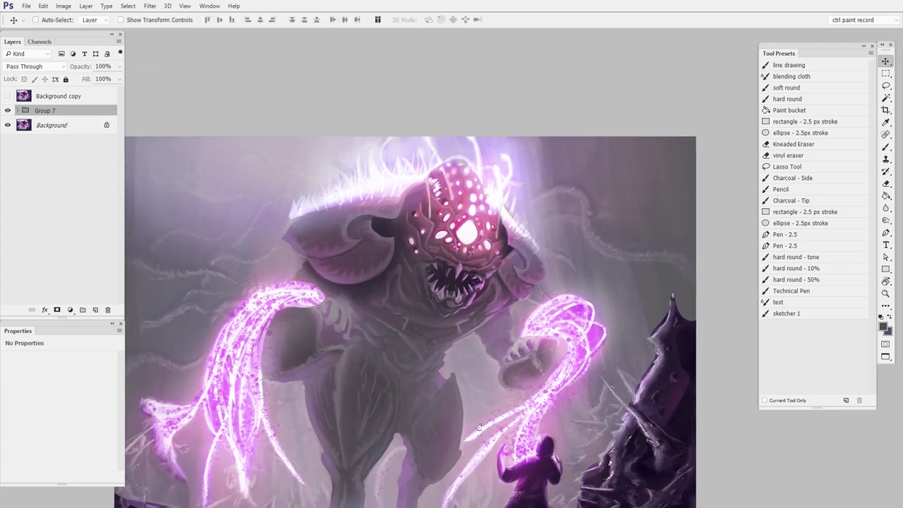
drag(486, 460, 492, 375)
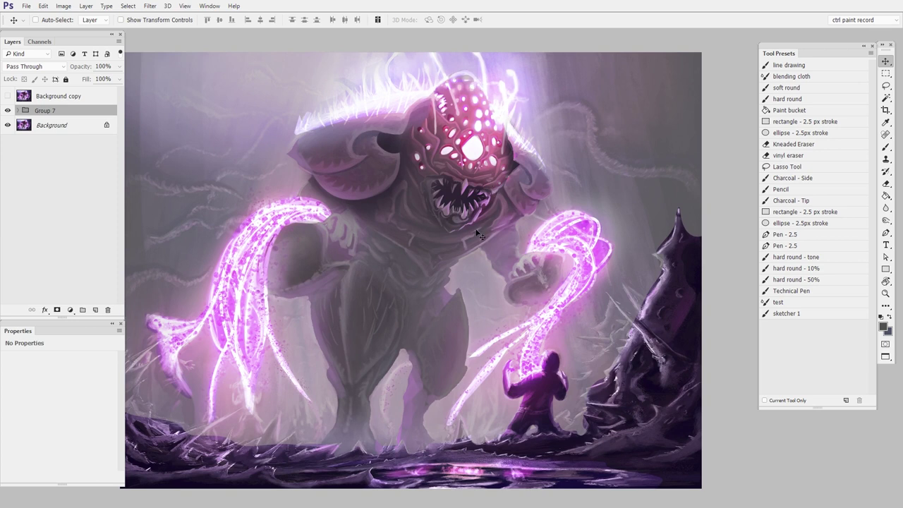
click(8, 110)
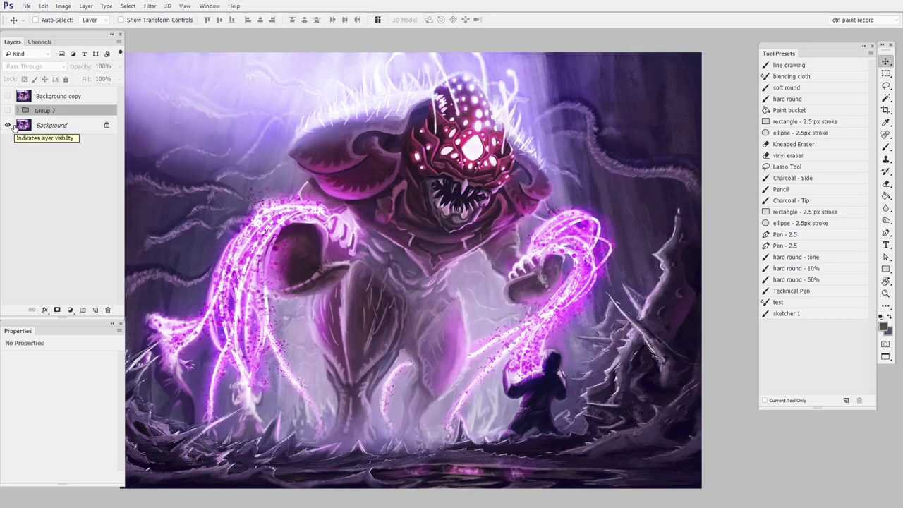
click(8, 111)
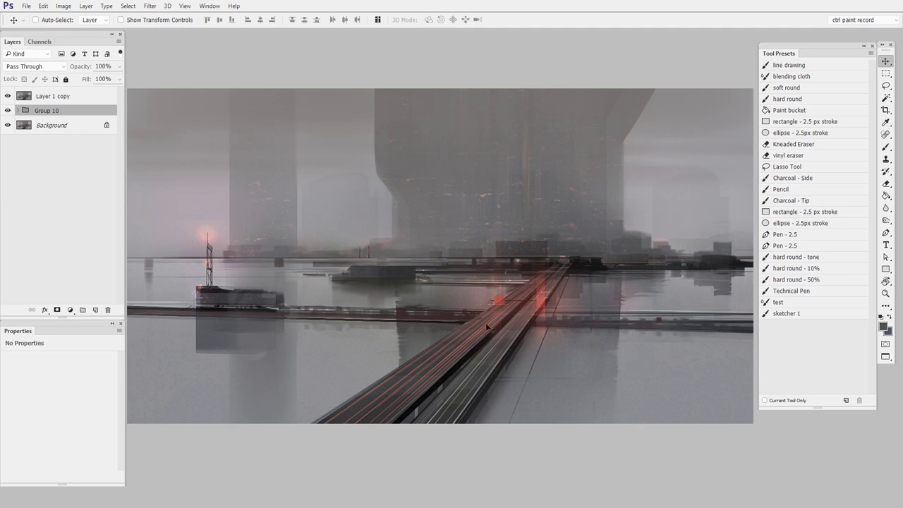
View the original foggy city painting and hide "Layer 1 copy" to reveal the Group 10 paintover.
drag(386, 310, 408, 306)
drag(504, 363, 485, 376)
drag(488, 377, 480, 371)
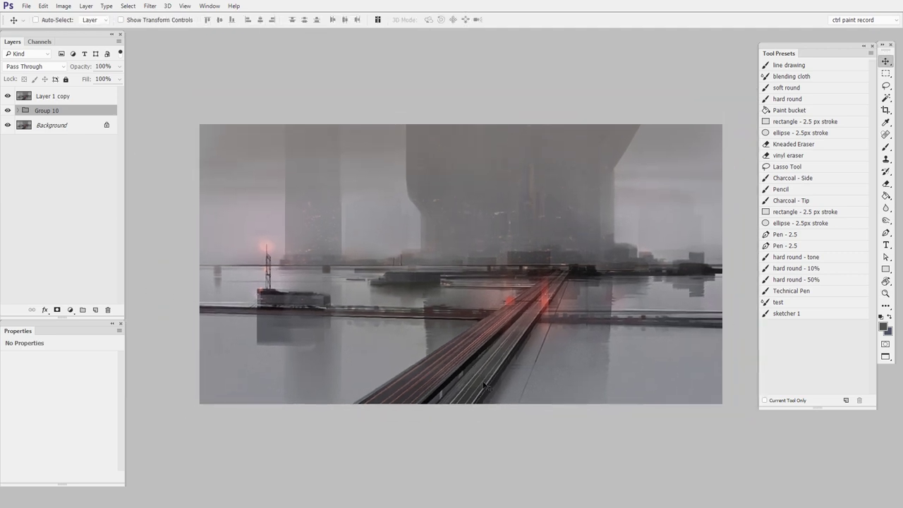
click(8, 96)
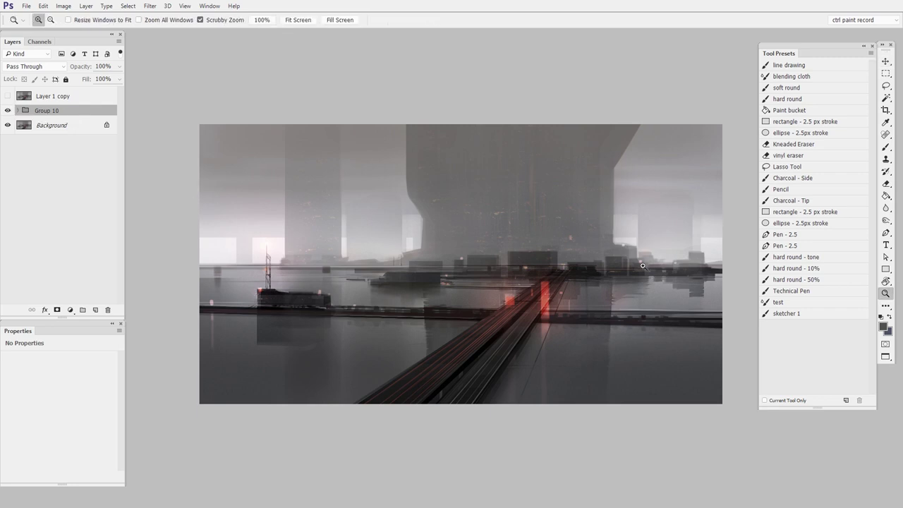
Examine the repainted bridge, water and distant buildings, and compare them with the original city by toggling Group 10.
drag(629, 268, 639, 267)
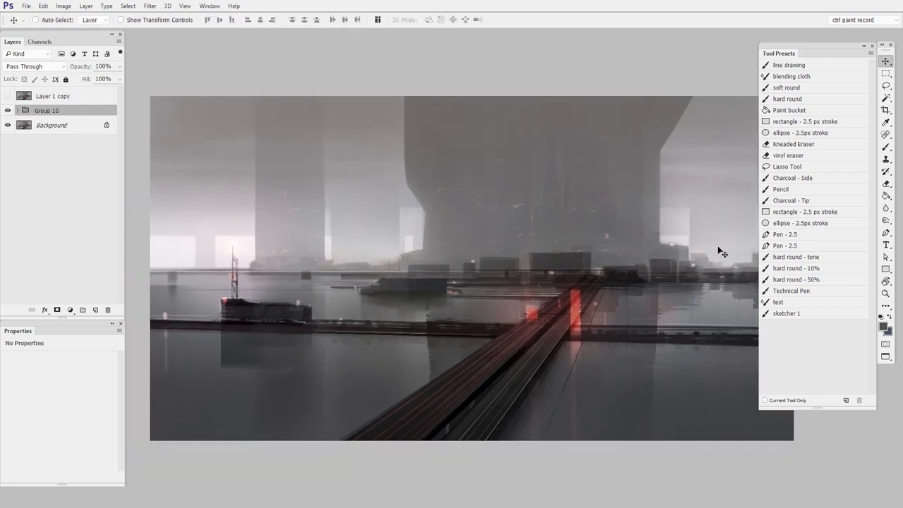
key(ctrl+space)
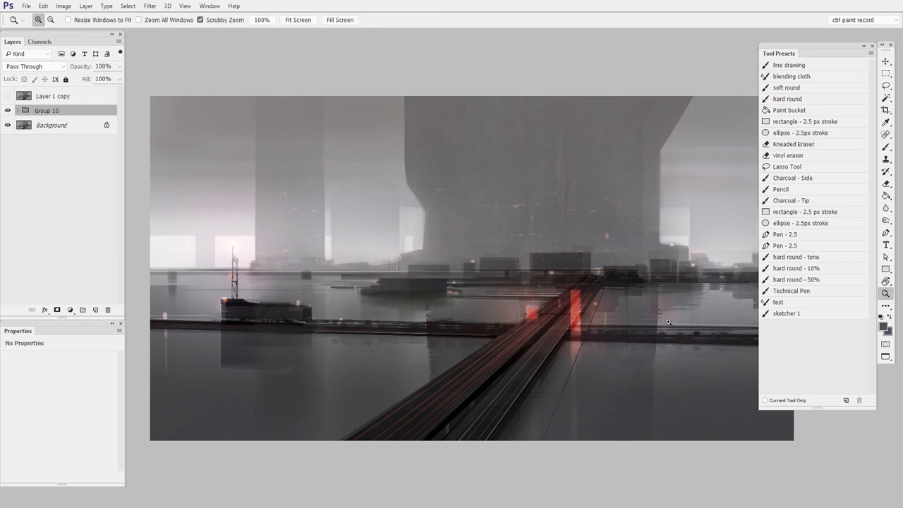
mouse_move(667, 328)
mouse_down()
mouse_move(641, 340)
mouse_move(591, 315)
mouse_up()
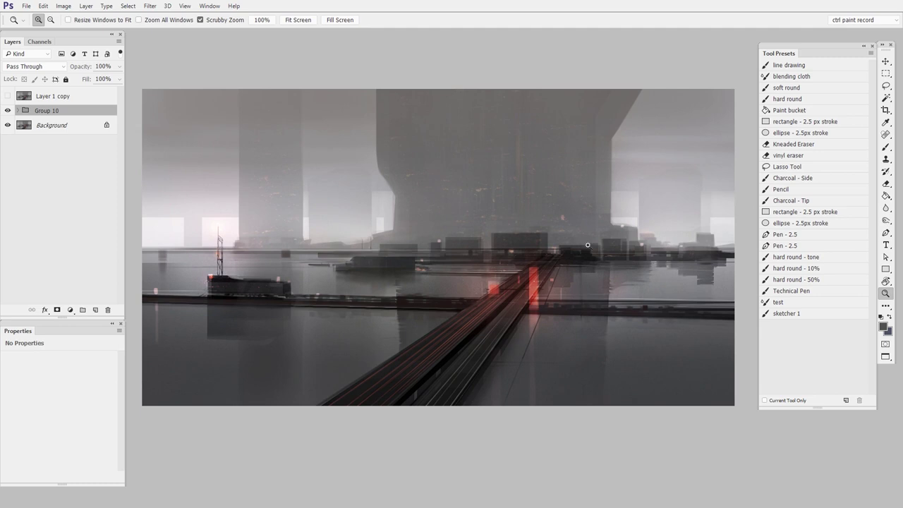
click(505, 237)
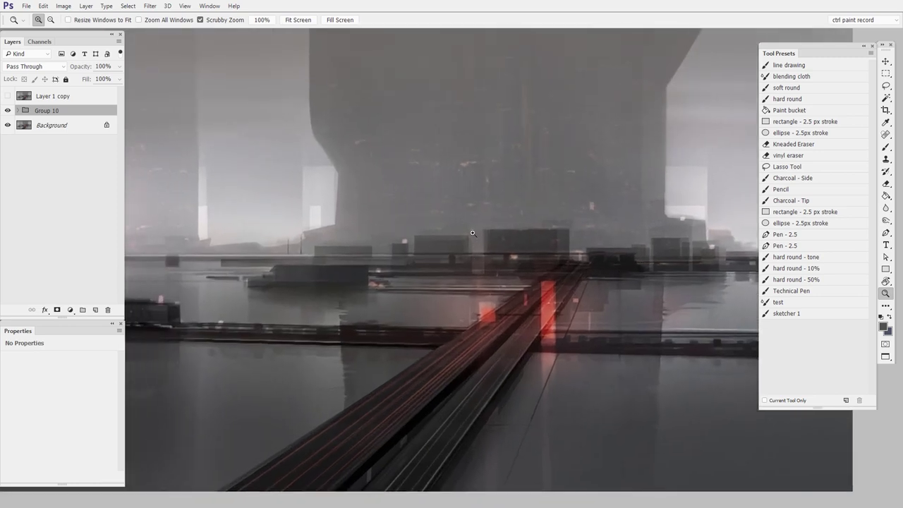
click(474, 249)
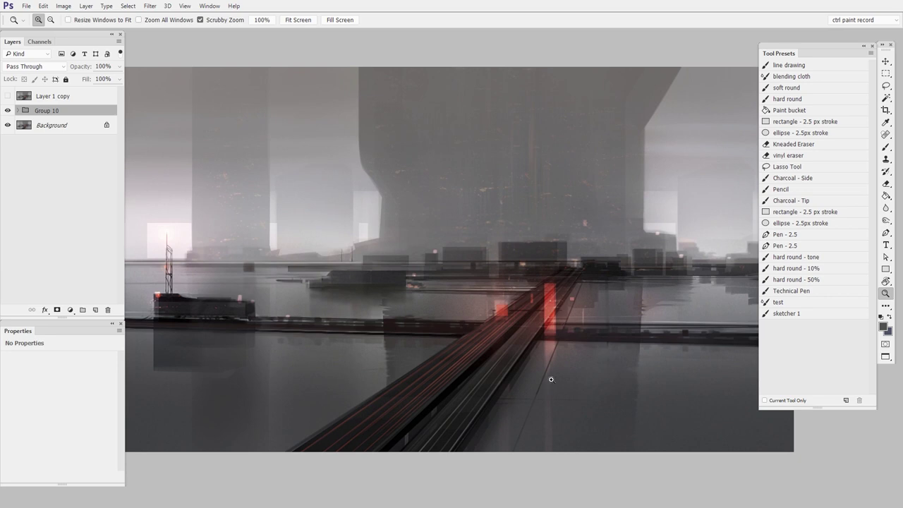
drag(591, 335, 529, 446)
click(7, 110)
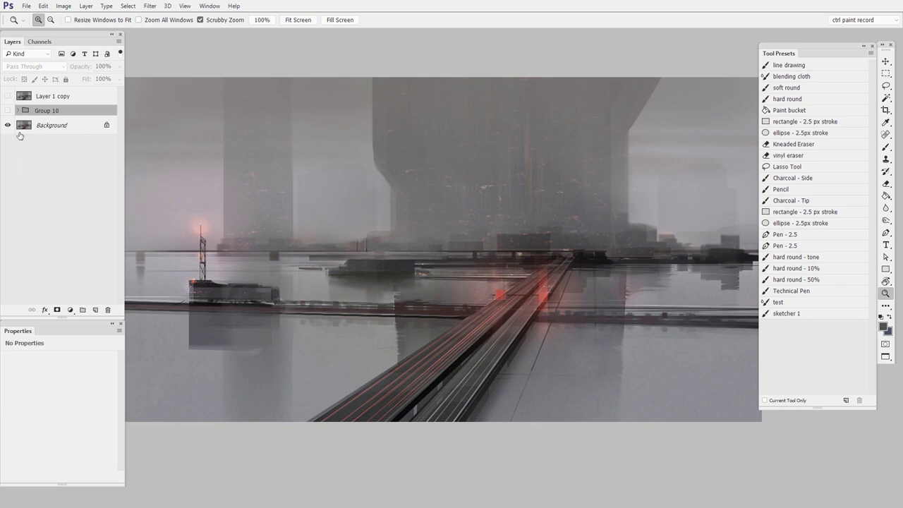
click(8, 110)
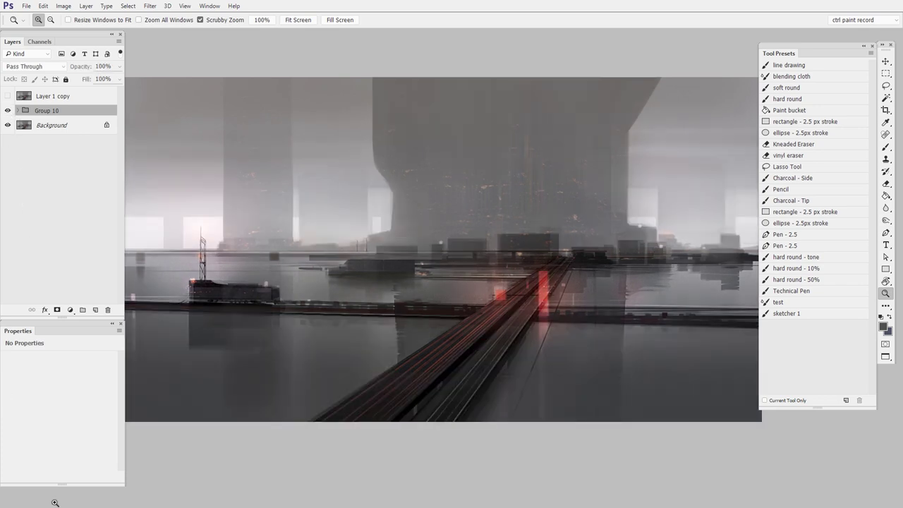